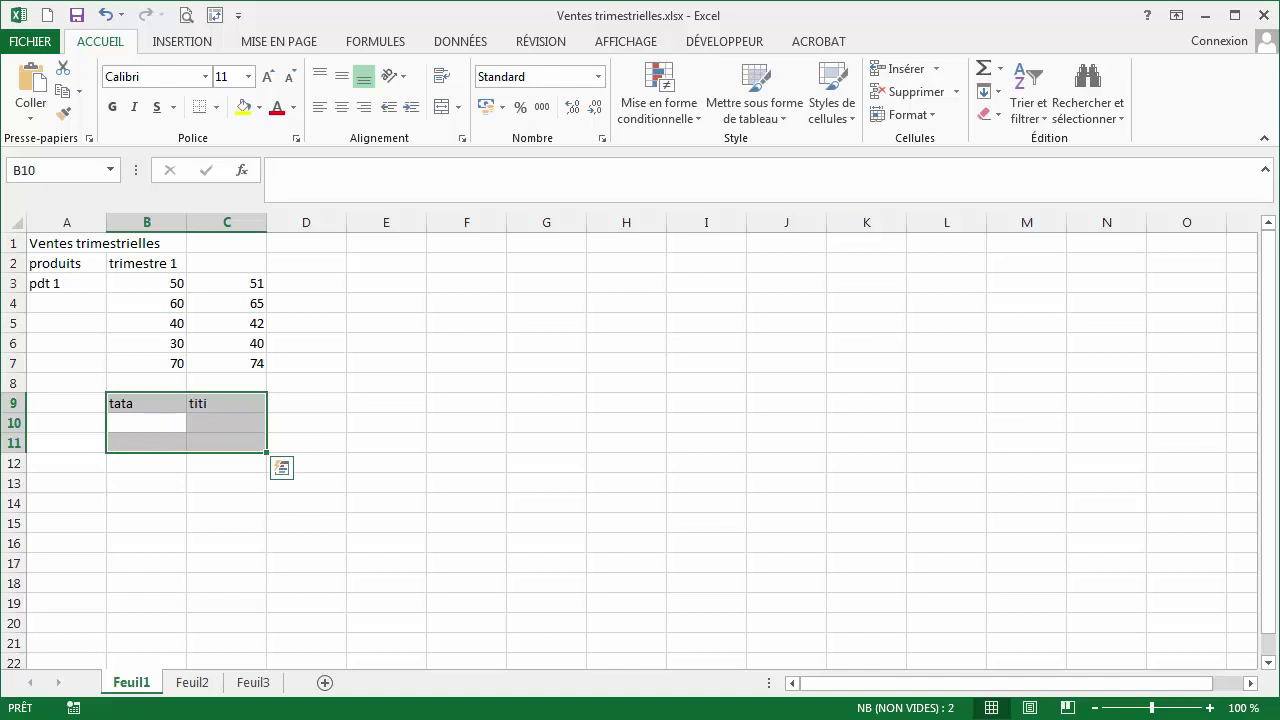
Enter tutu and titi in B10:C10, and truc and machin in B11:C11, within the selected range.
{"action": "type", "text": "tutu"}
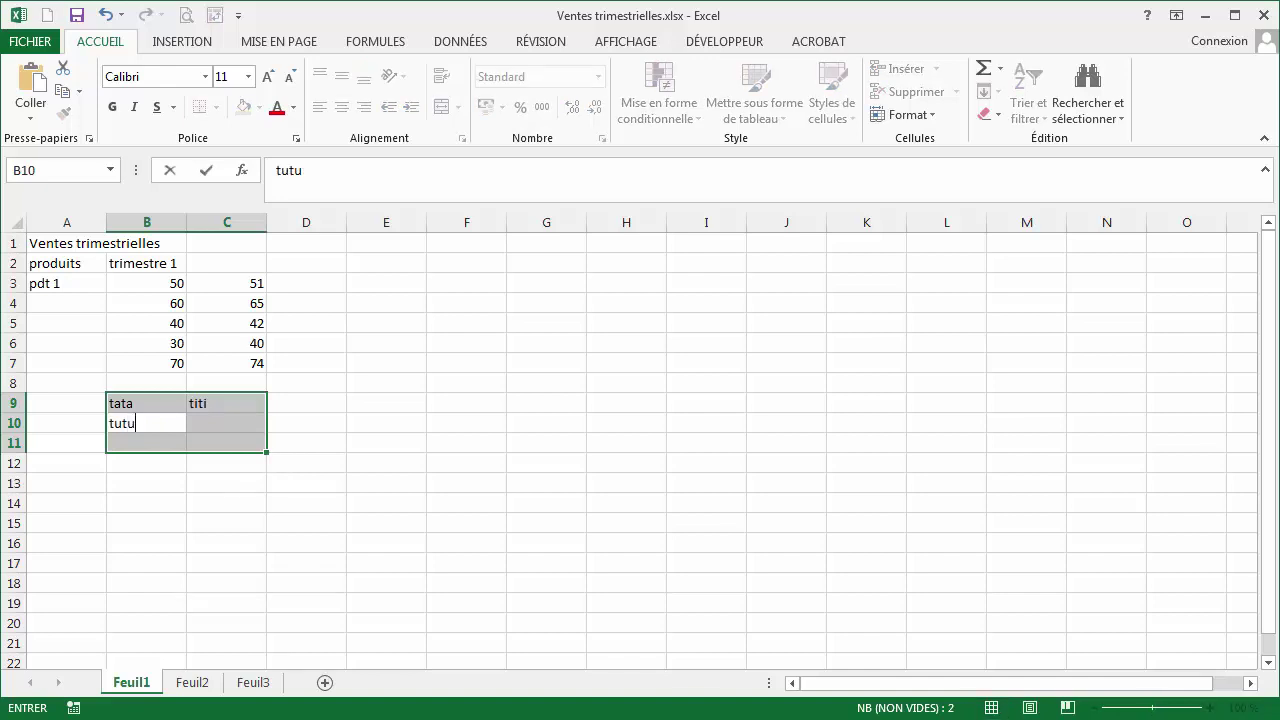
{"action": "key", "text": "Tab"}
{"action": "type", "text": "titi"}
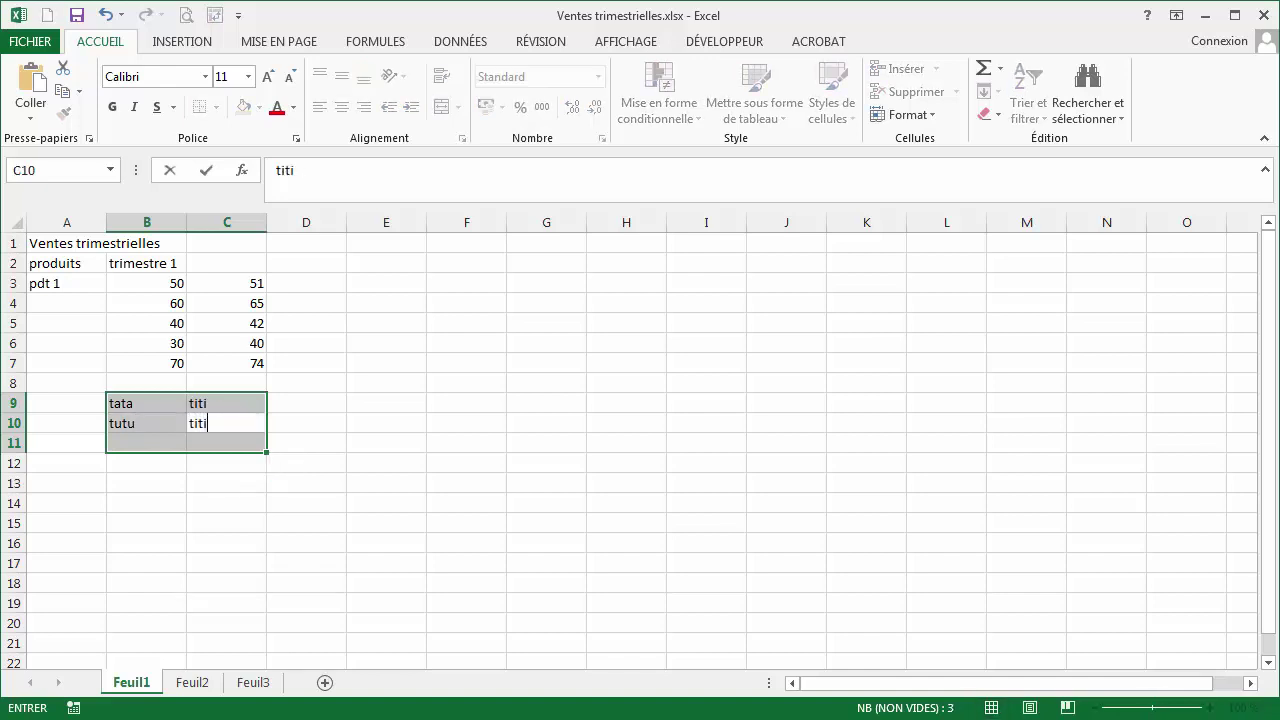
{"action": "key", "text": "Return"}
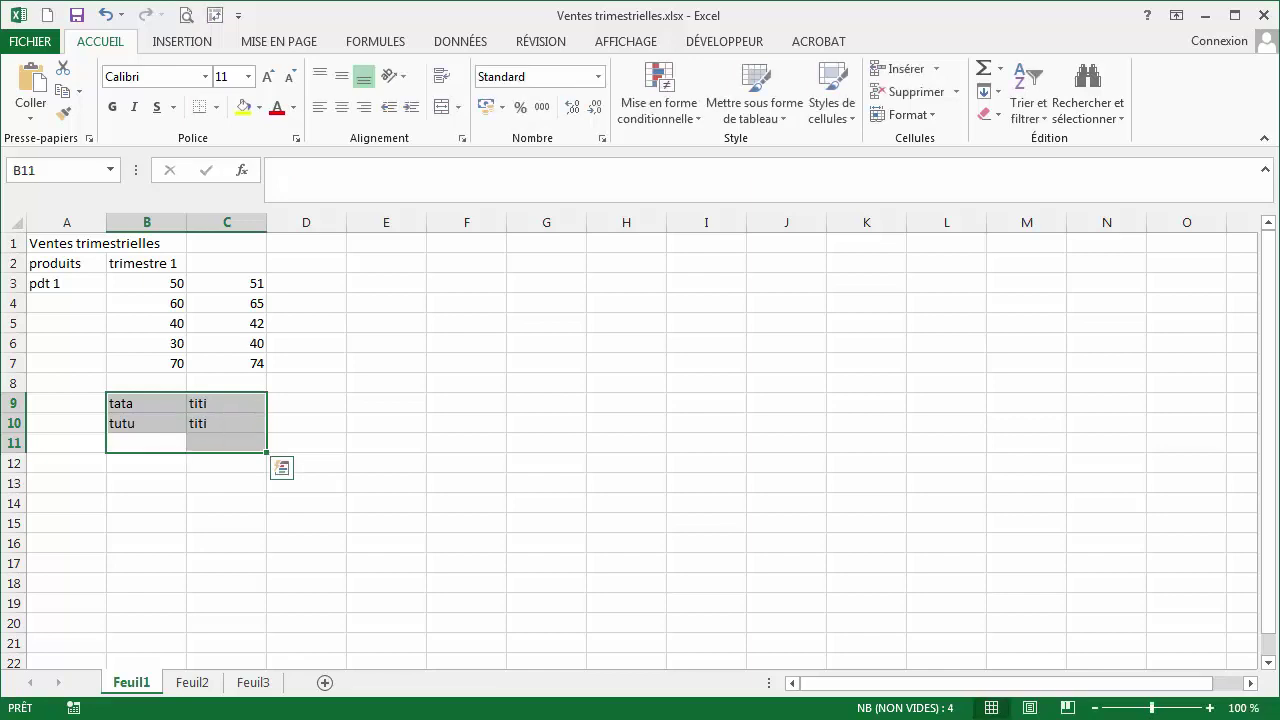
{"action": "type", "text": "truc"}
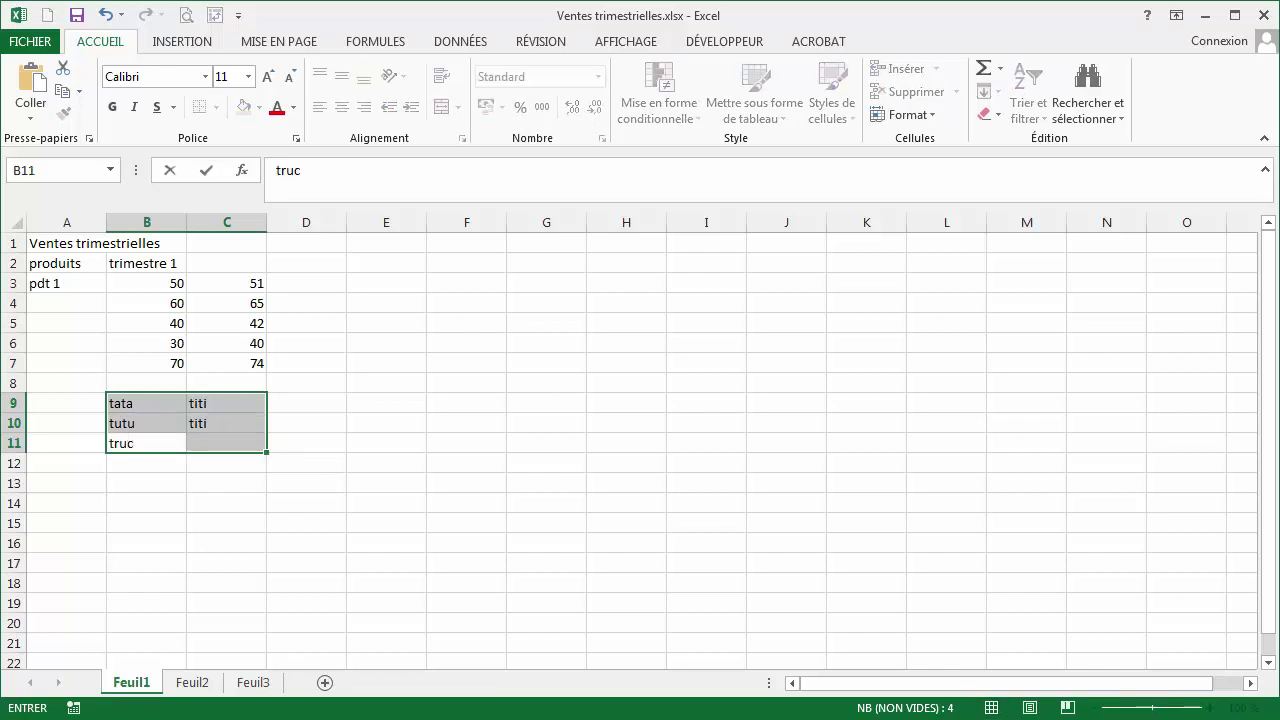
{"action": "key", "text": "Tab"}
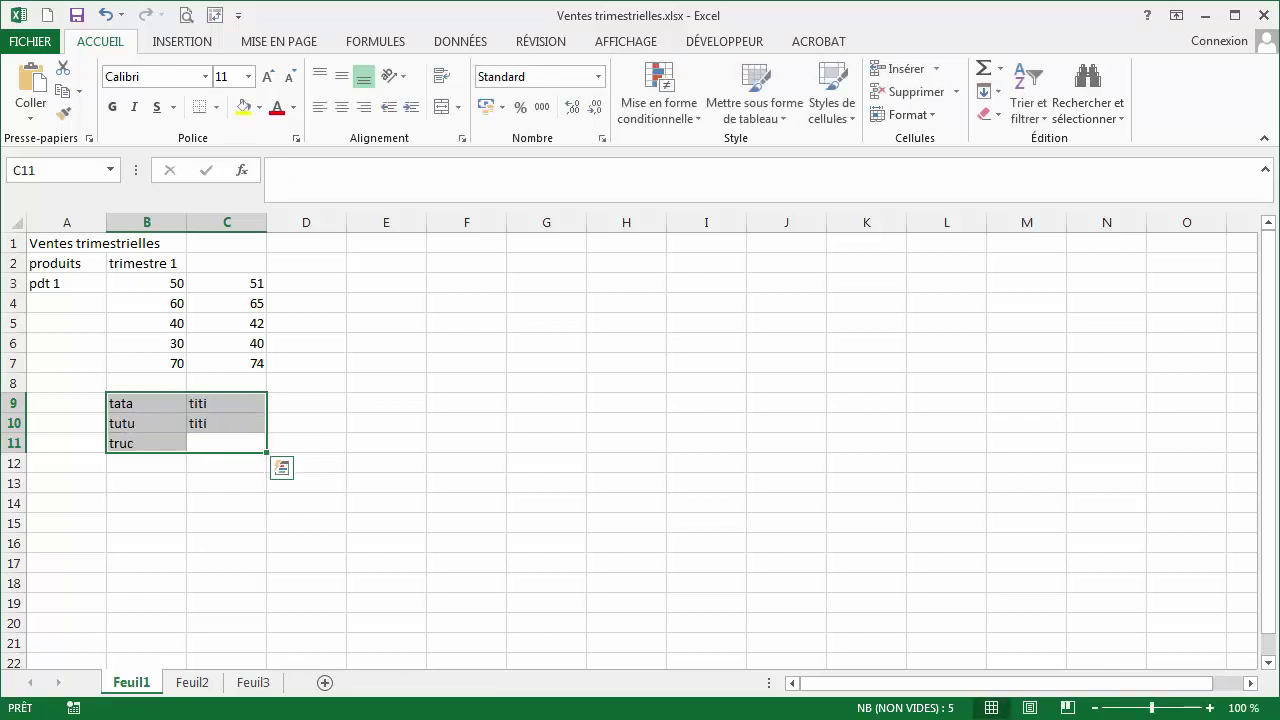
{"action": "type", "text": "machin"}
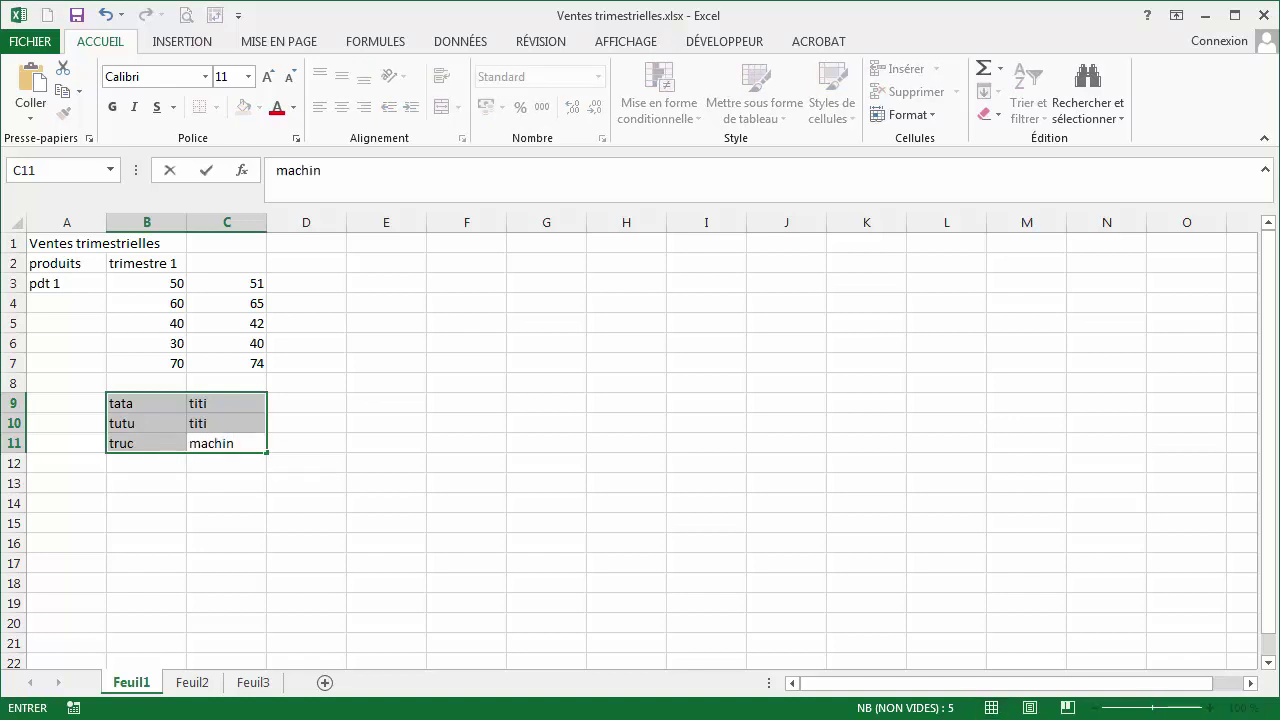
{"action": "key", "text": "Tab"}
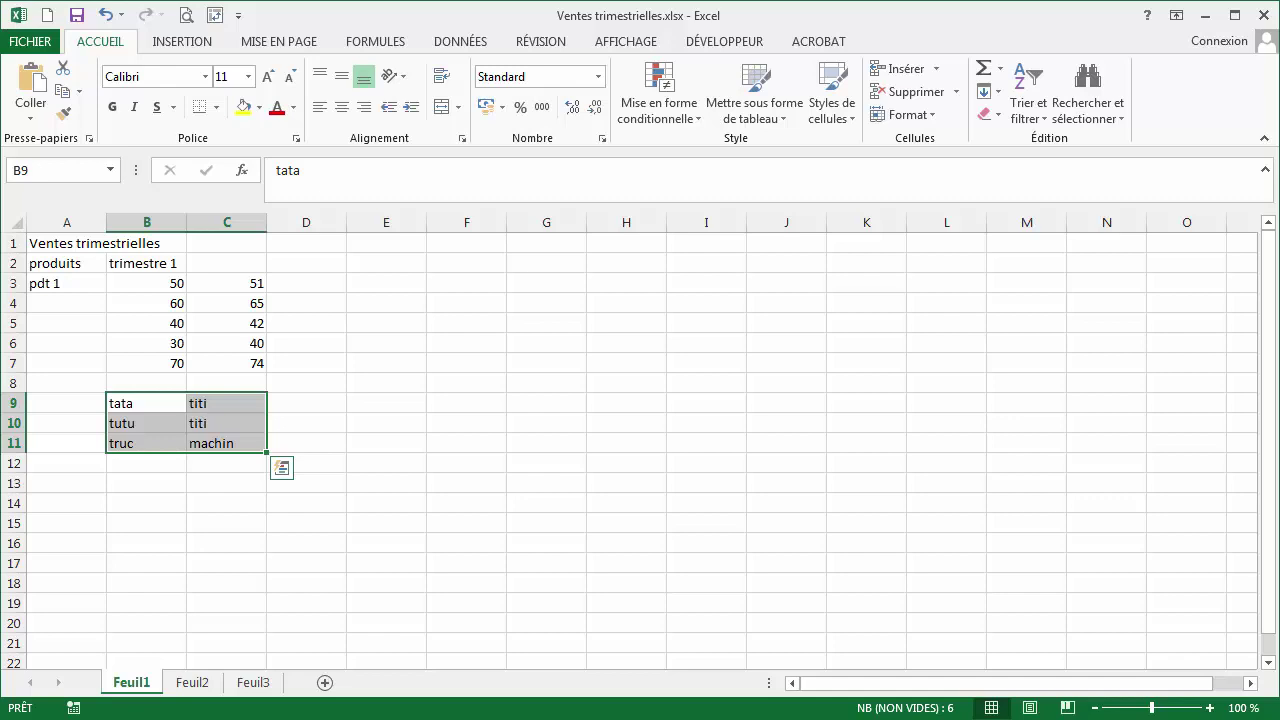
Clear the contents of the sample entries in B9:C11.
{"action": "key", "text": "Delete"}
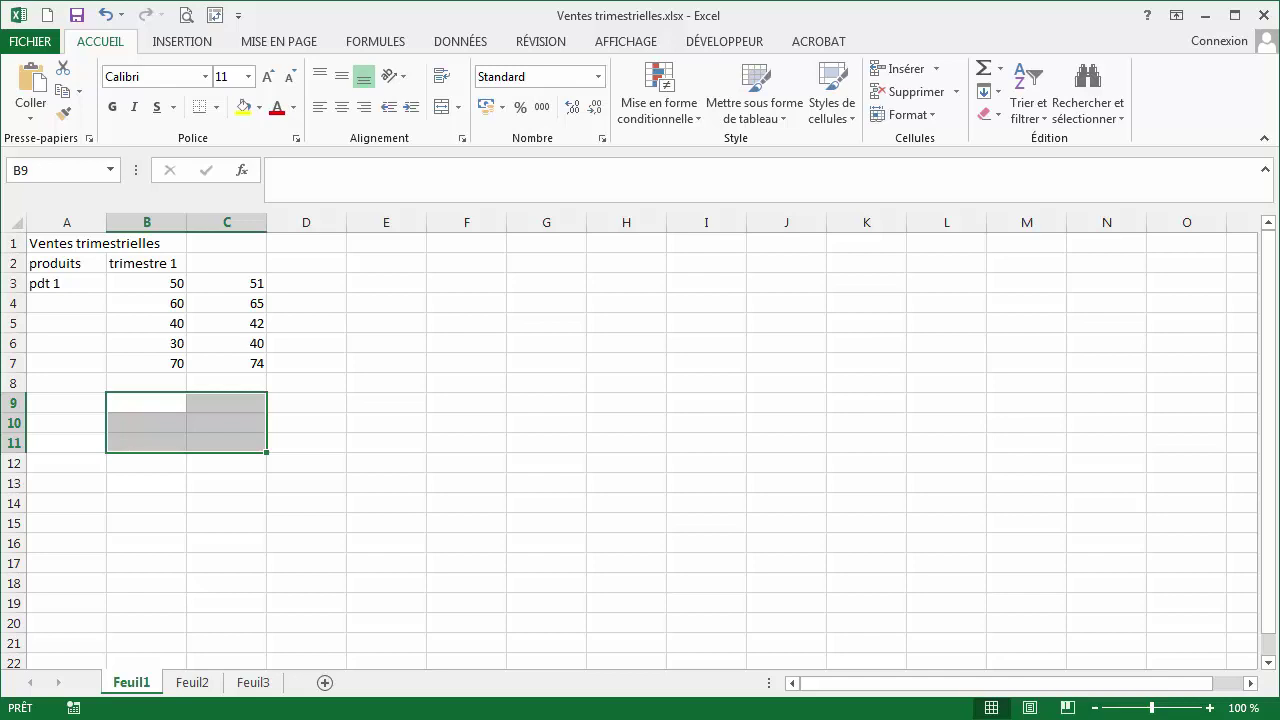
Extend the trimestre 1 heading in B2 as a series across to trimestre 4 in E2.
{"action": "left_click", "coordinate": [145, 265]}
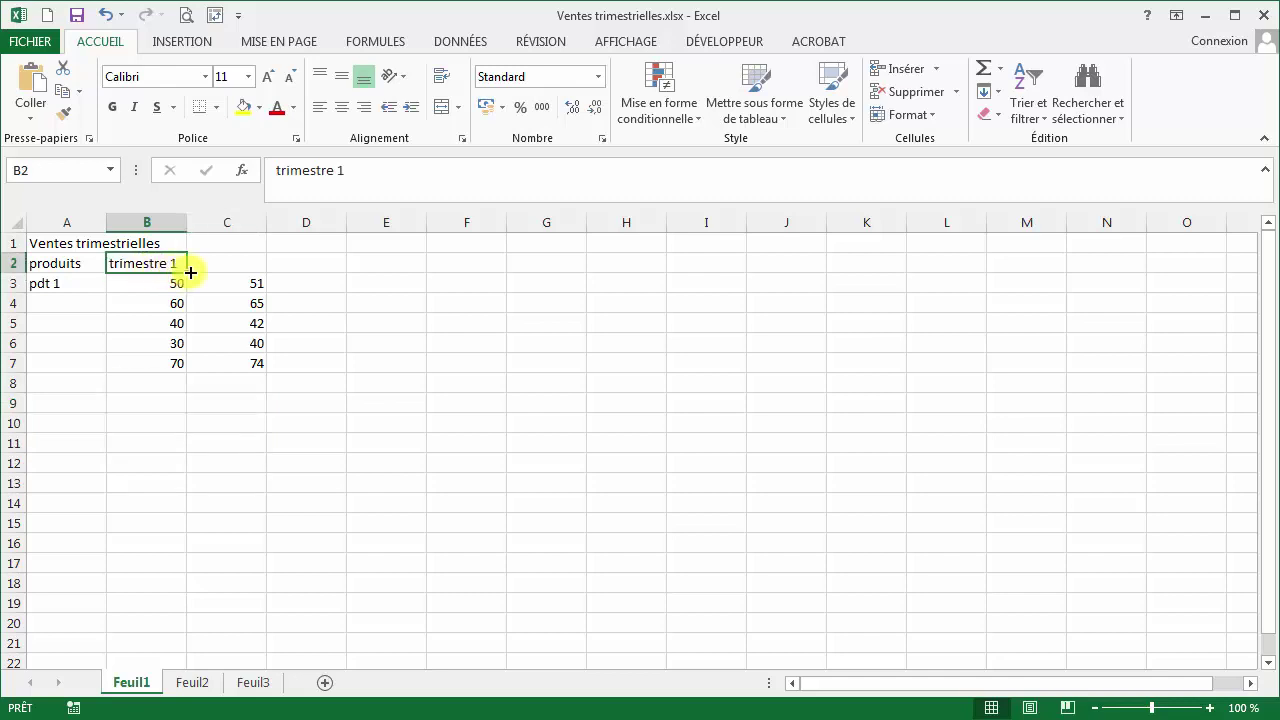
{"action": "left_click_drag", "start_coordinate": [190, 272], "coordinate": [264, 269]}
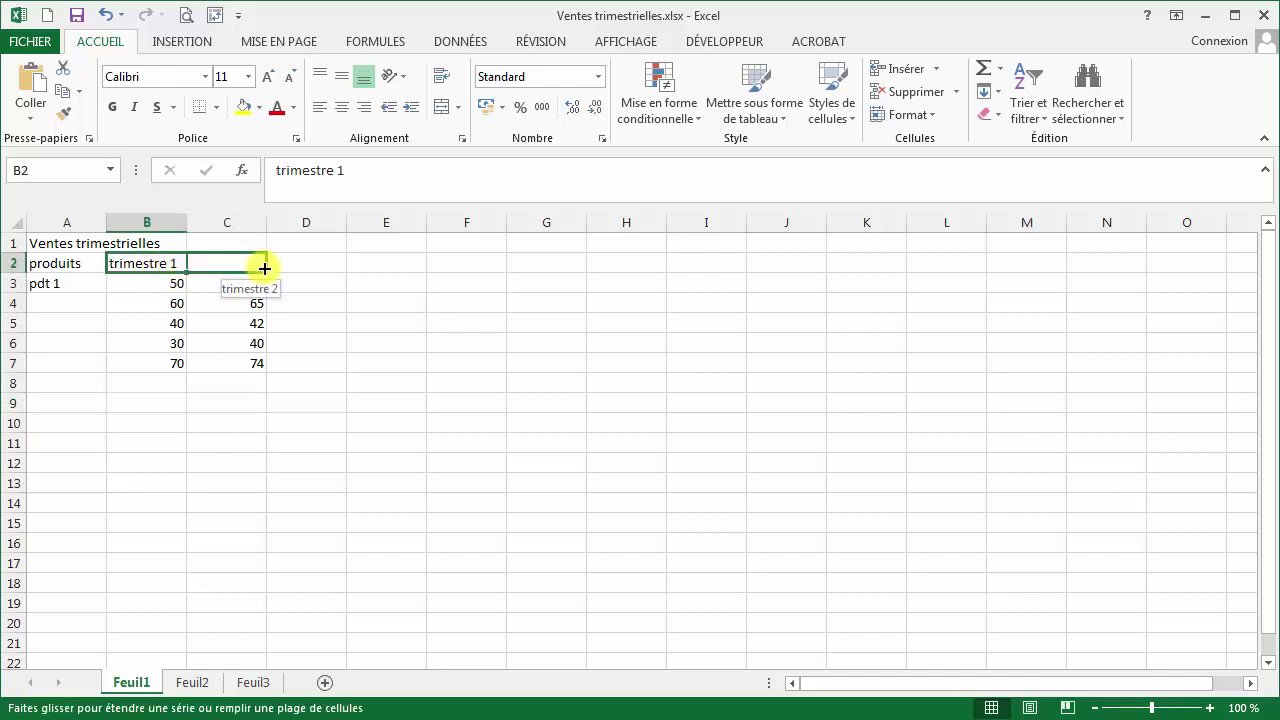
{"action": "left_click_drag", "start_coordinate": [264, 269], "coordinate": [413, 266]}
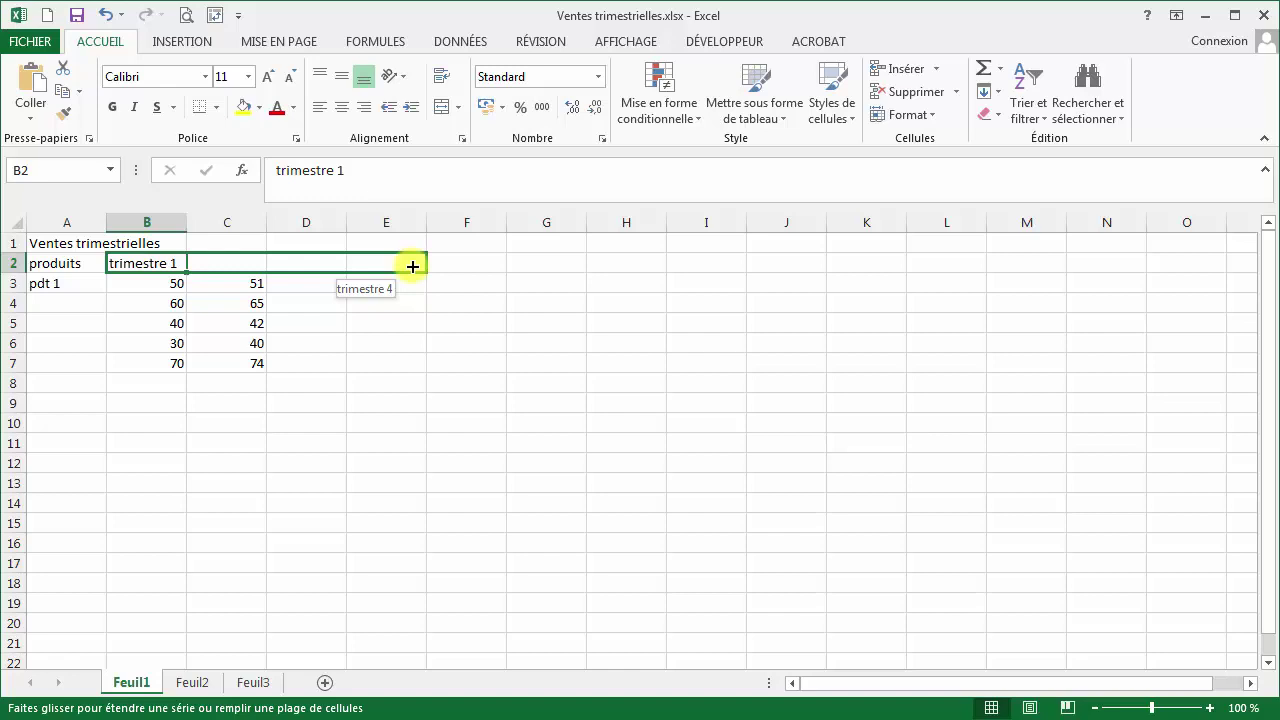
{"action": "left_click_drag", "start_coordinate": [413, 266], "coordinate": [413, 266]}
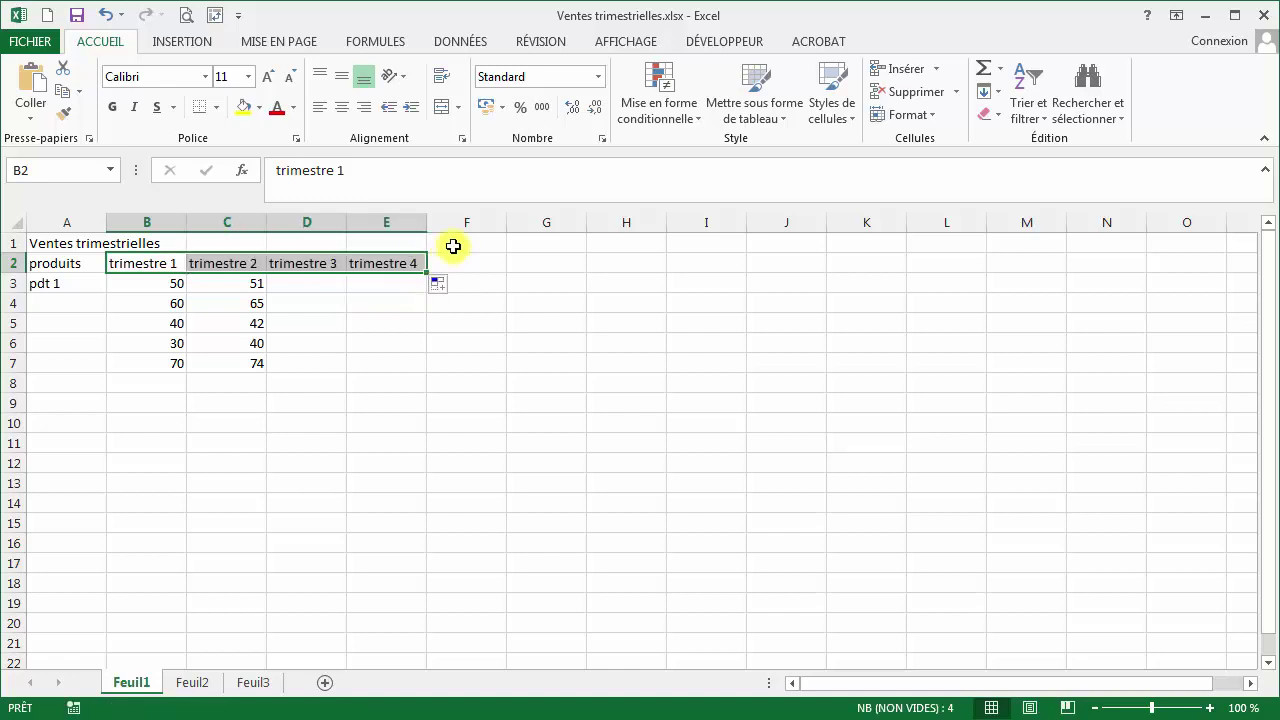
Extend the pdt 1 label in A3 as a series down to pdt 5 in A7.
{"action": "left_click", "coordinate": [80, 284]}
{"action": "left_click_drag", "start_coordinate": [109, 293], "coordinate": [109, 314]}
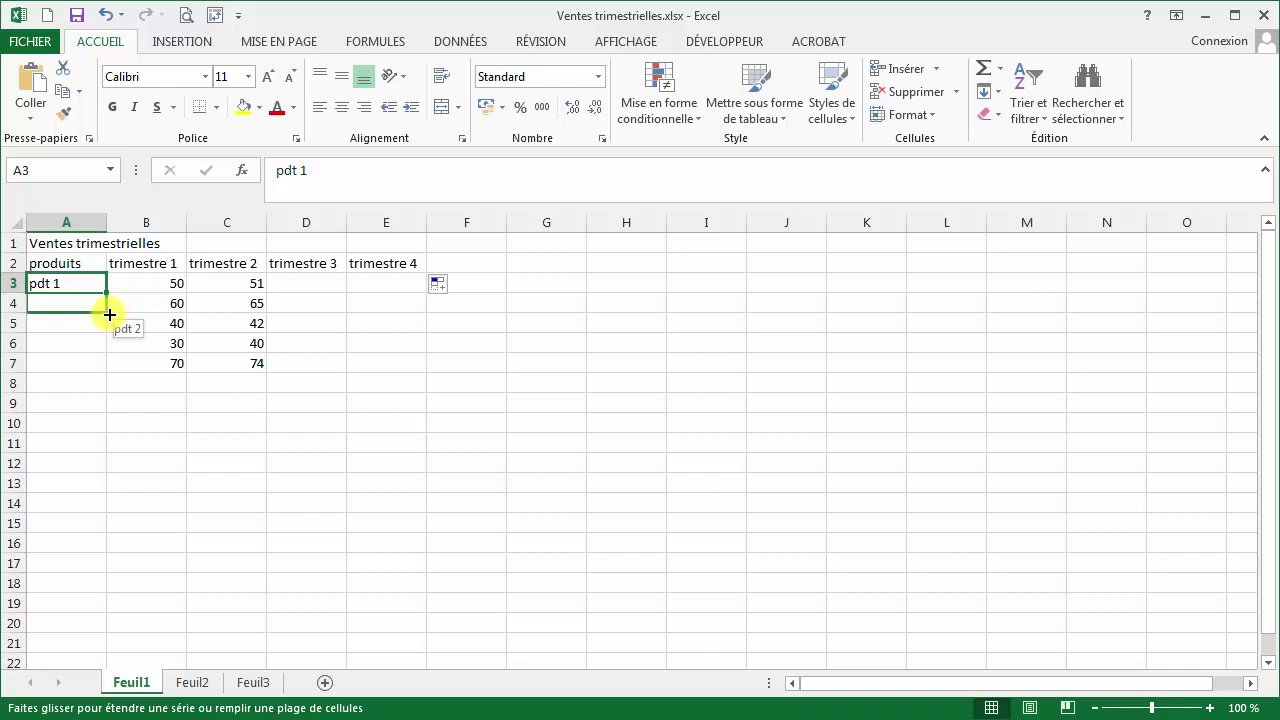
{"action": "left_click_drag", "start_coordinate": [109, 314], "coordinate": [105, 365]}
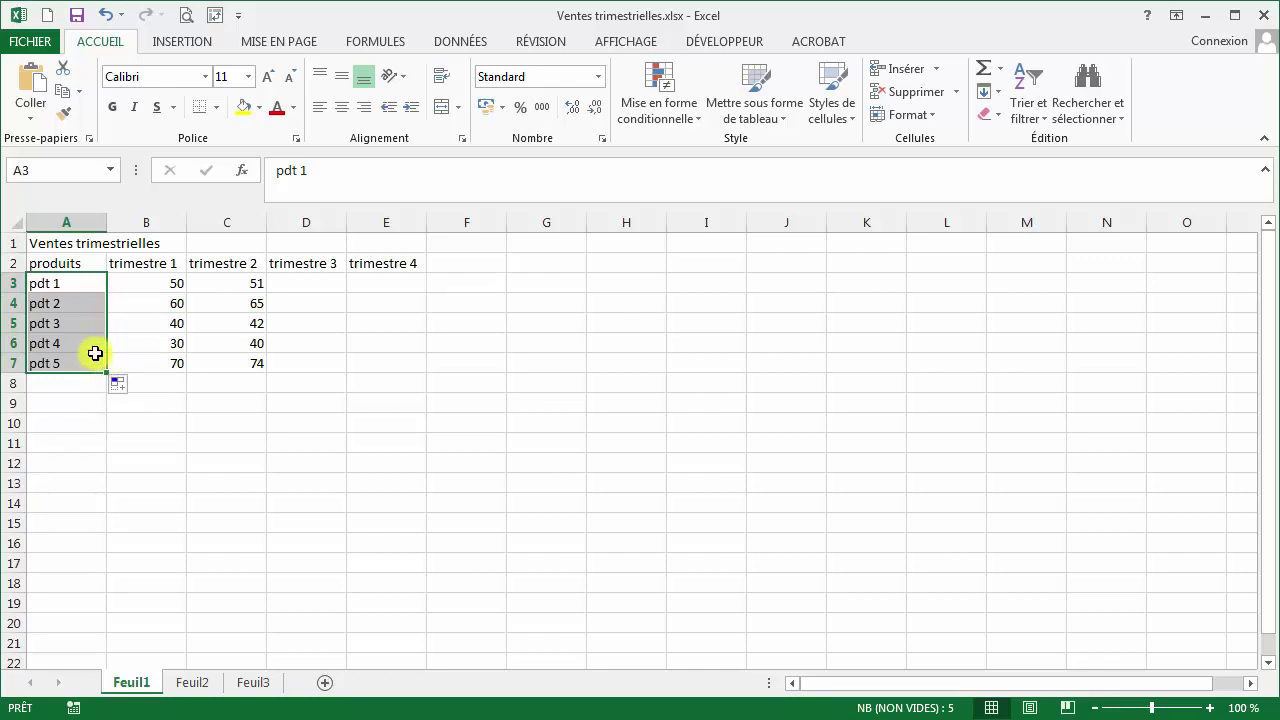
Enter lundi in F5 and extend it as a weekday series down to F15.
{"action": "left_click", "coordinate": [453, 323]}
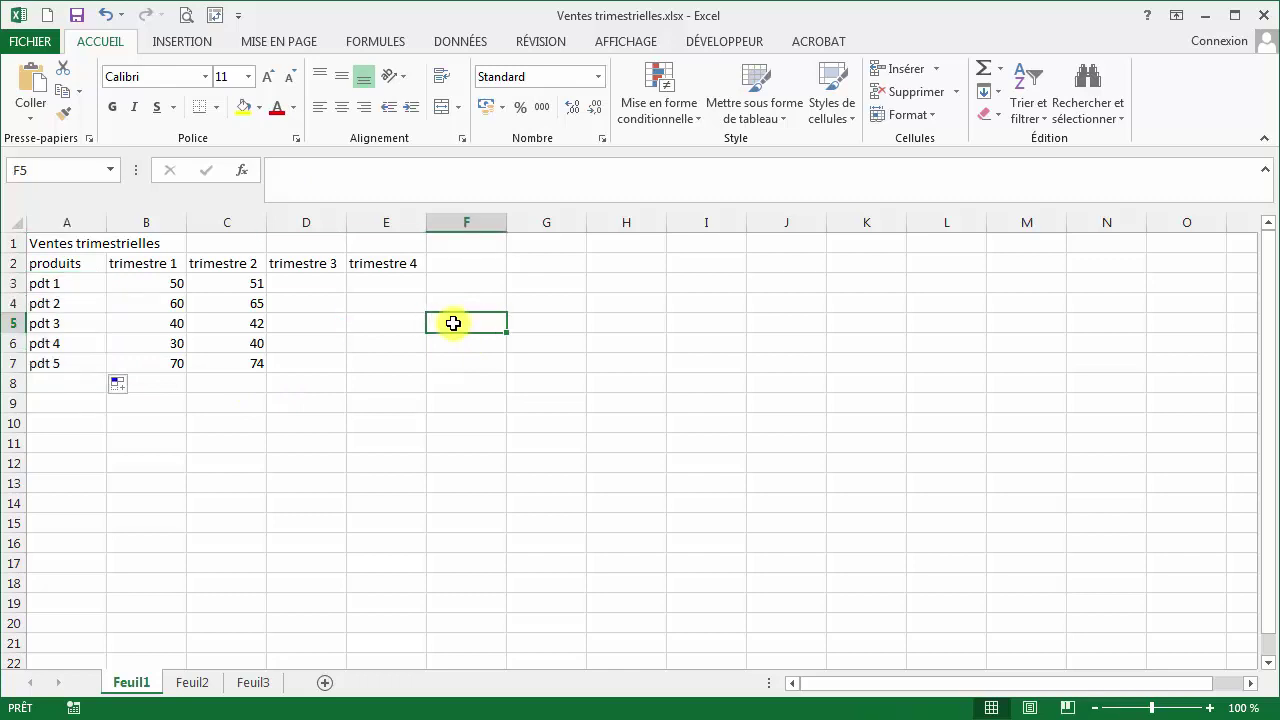
{"action": "type", "text": "lundi"}
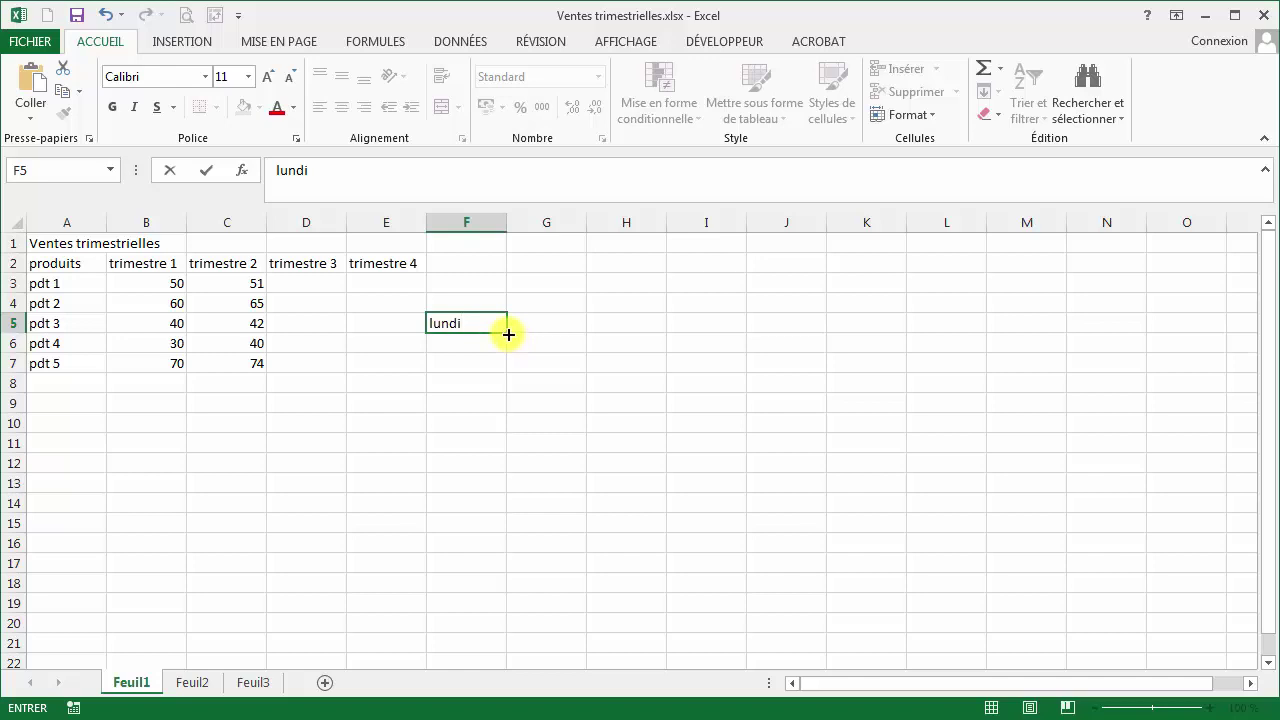
{"action": "left_click_drag", "start_coordinate": [508, 333], "coordinate": [484, 524]}
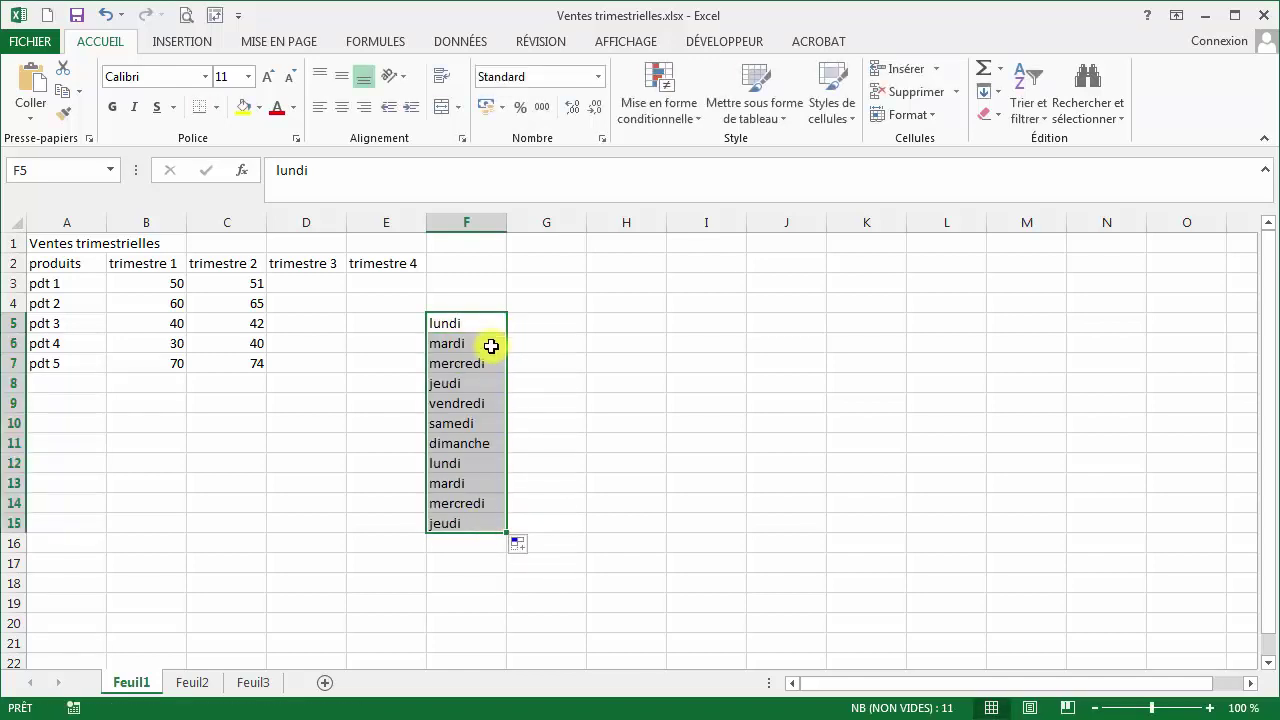
Extend the weekday series from F8 across to K8, from F12 back to C12, and from D12 up to D4.
{"action": "left_click", "coordinate": [481, 382]}
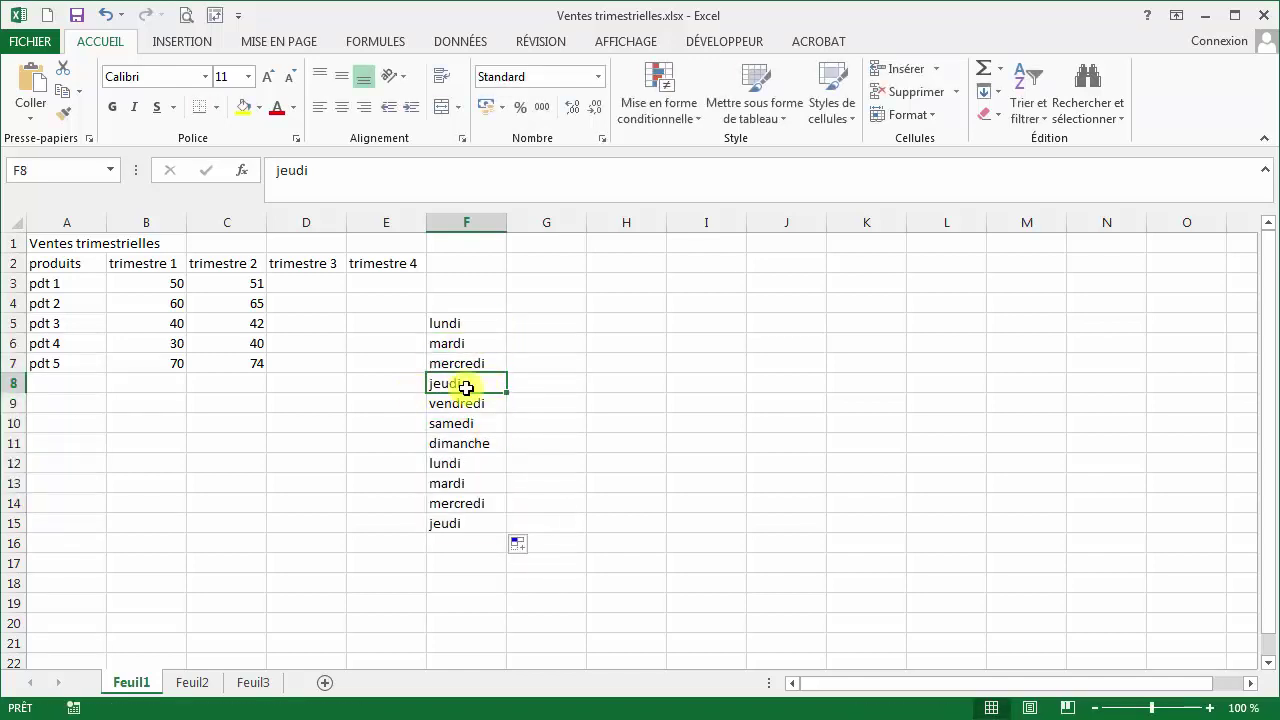
{"action": "left_click_drag", "start_coordinate": [508, 396], "coordinate": [929, 371]}
{"action": "left_click", "coordinate": [470, 466]}
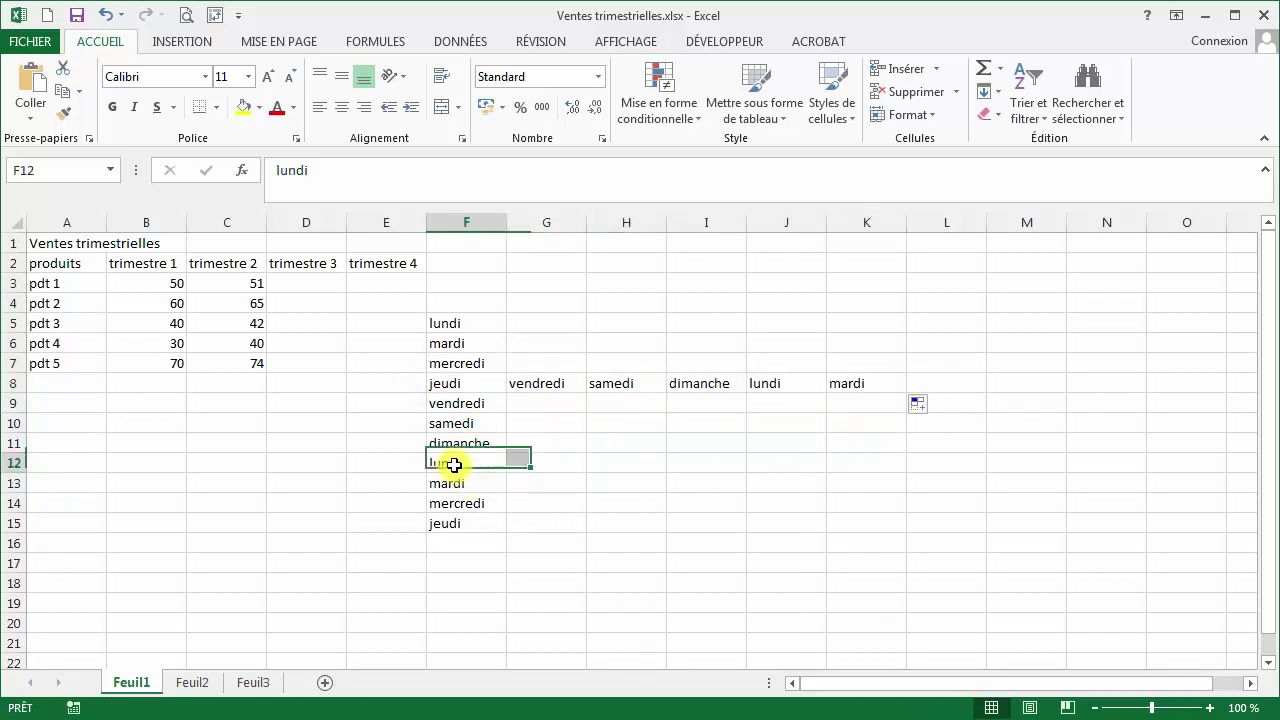
{"action": "left_click_drag", "start_coordinate": [370, 476], "coordinate": [206, 482]}
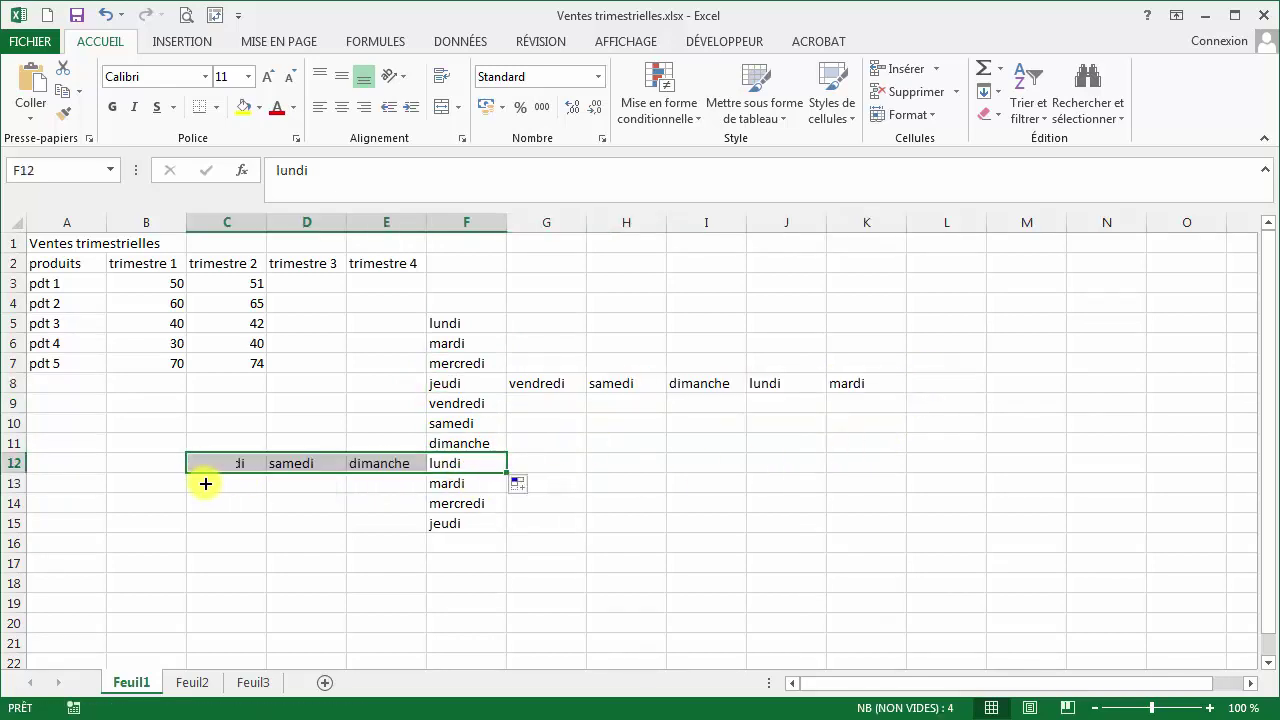
{"action": "left_click", "coordinate": [334, 463]}
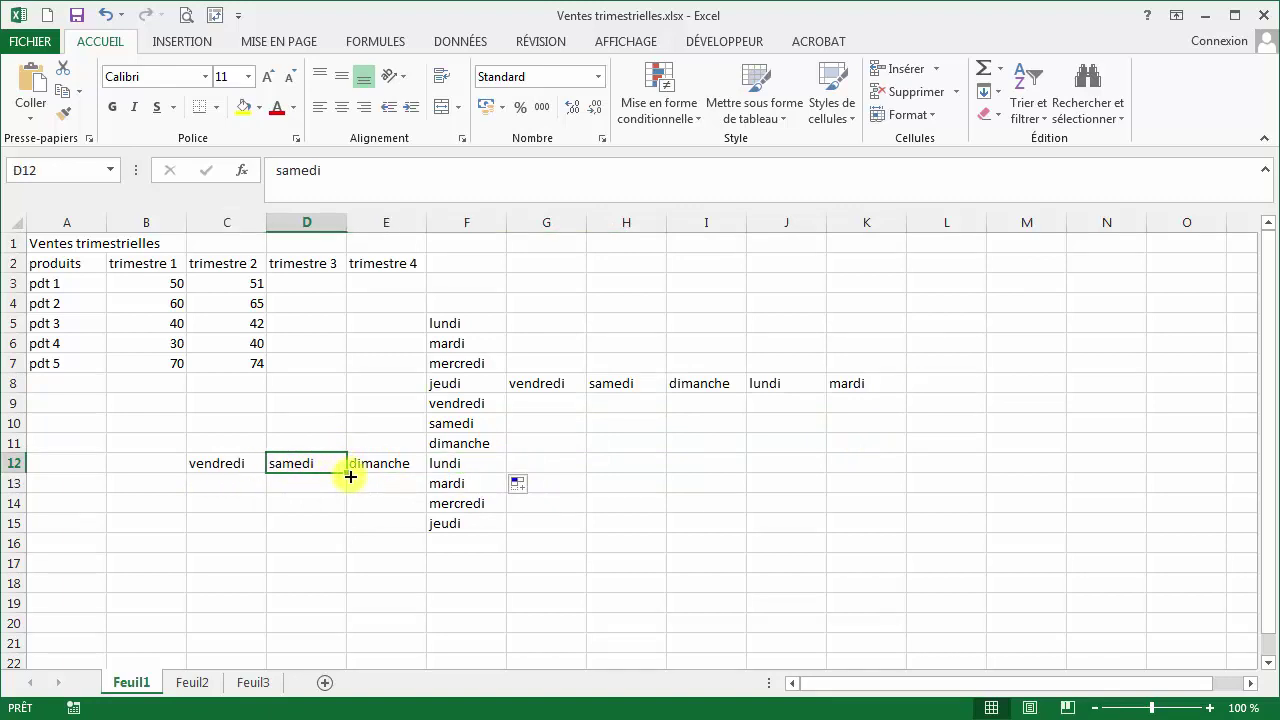
{"action": "left_click_drag", "start_coordinate": [348, 474], "coordinate": [325, 302]}
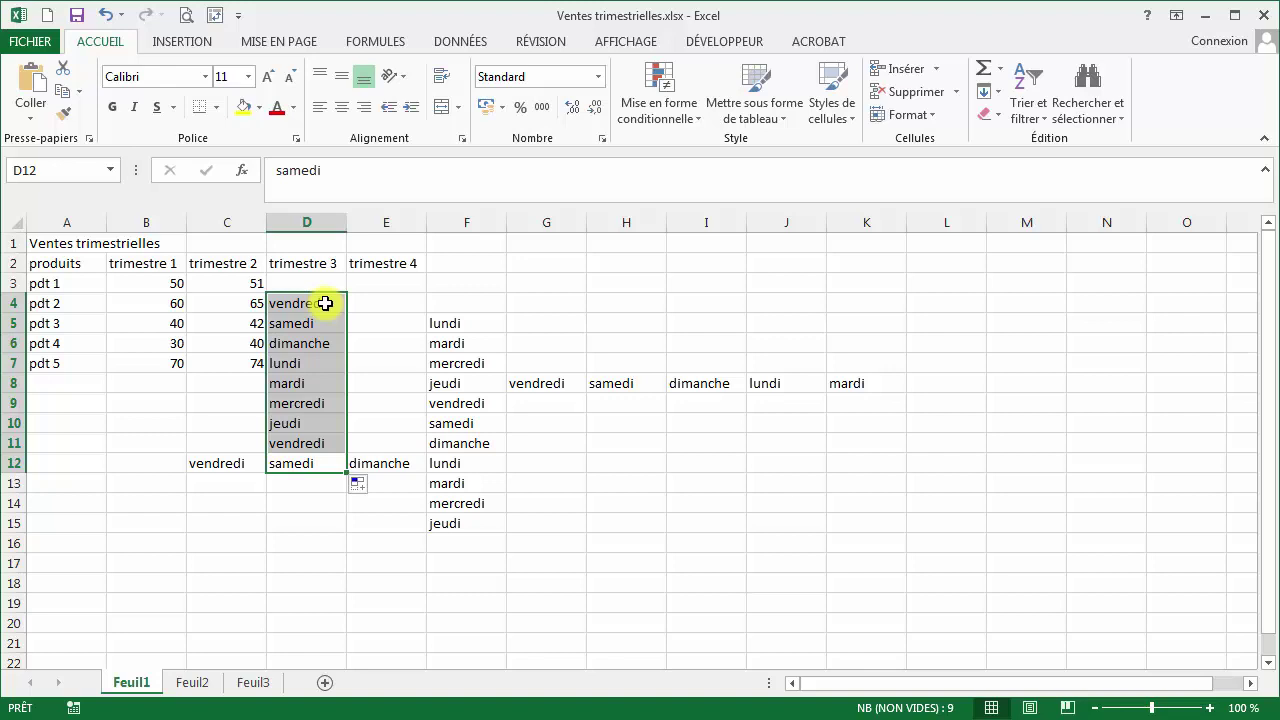
Undo all the weekday fills and the lundi entry in F5.
{"action": "left_click", "coordinate": [121, 15]}
{"action": "left_click", "coordinate": [141, 96]}
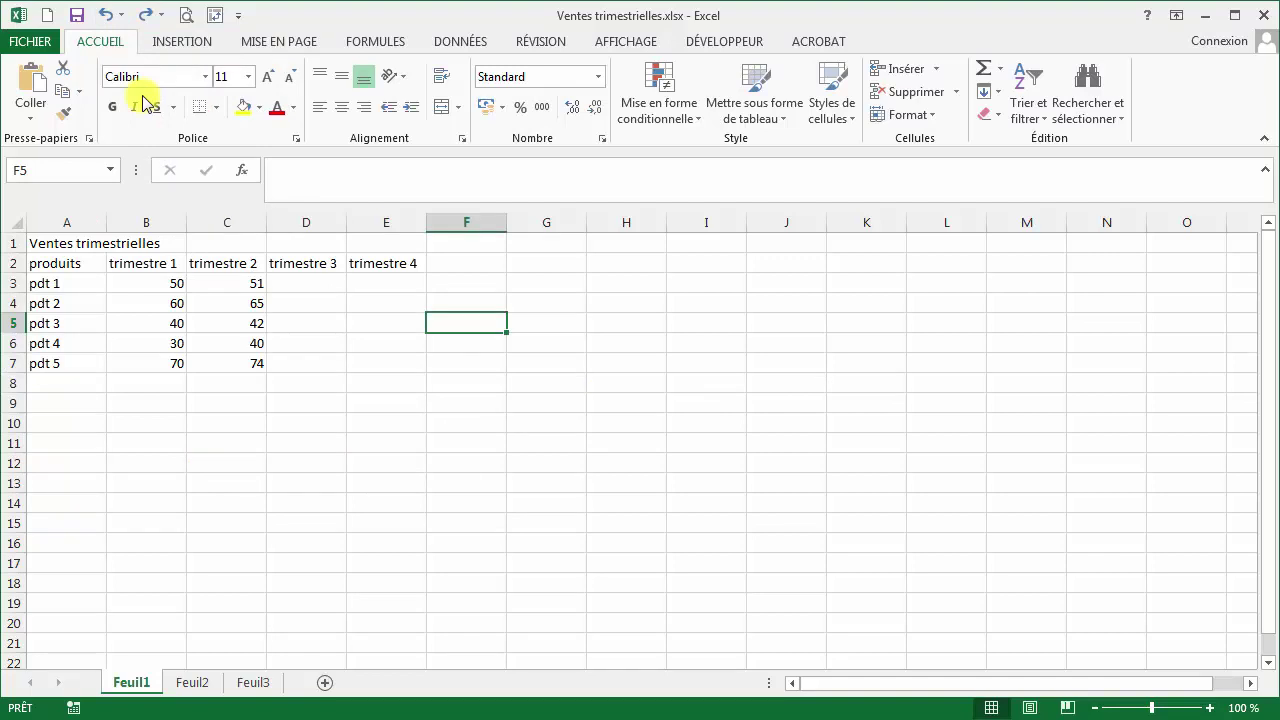
Enter the abbreviated day jeu in F5, extend it down to F10, and undo the fill.
{"action": "type", "text": "jeu"}
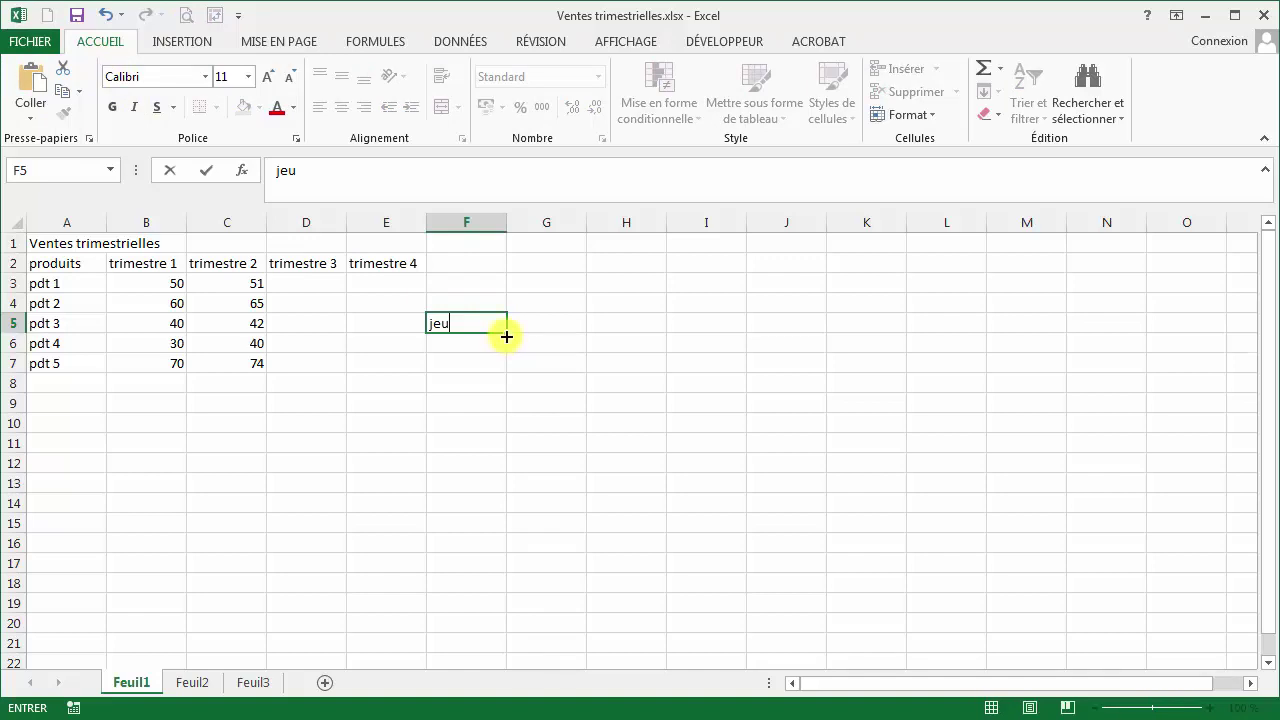
{"action": "left_click_drag", "start_coordinate": [507, 334], "coordinate": [486, 432]}
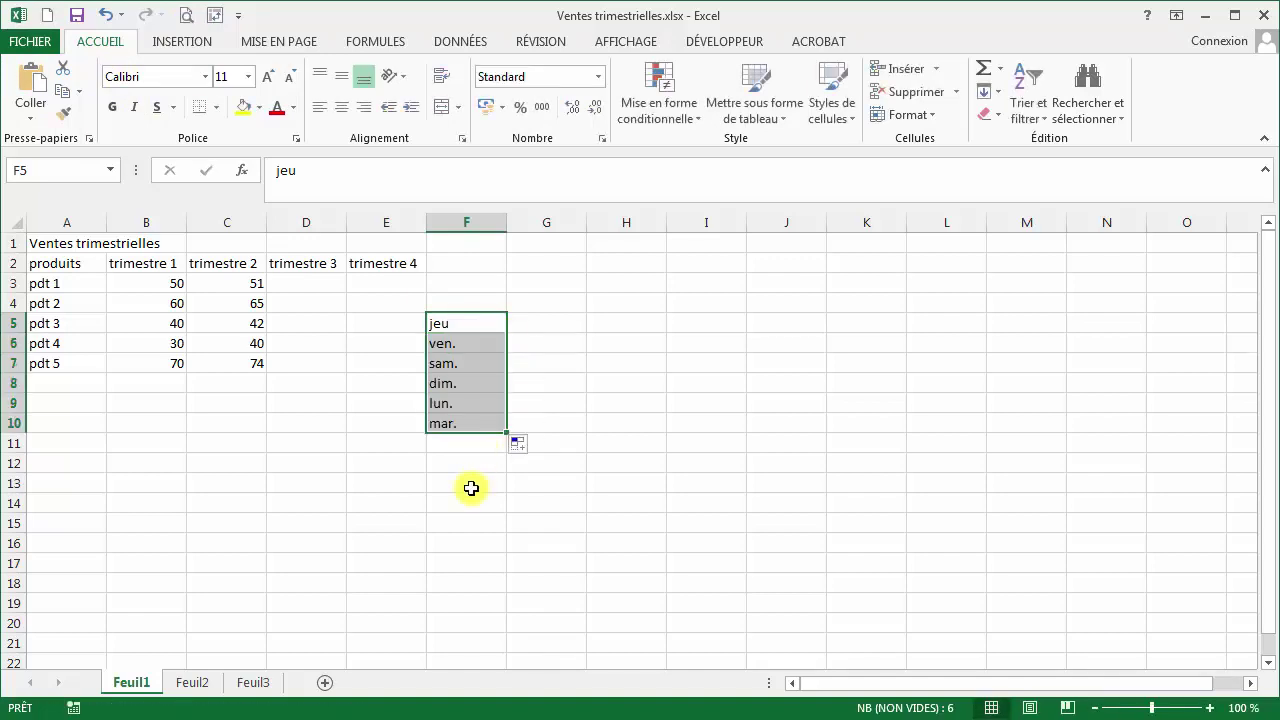
{"action": "key", "text": "ctrl+z"}
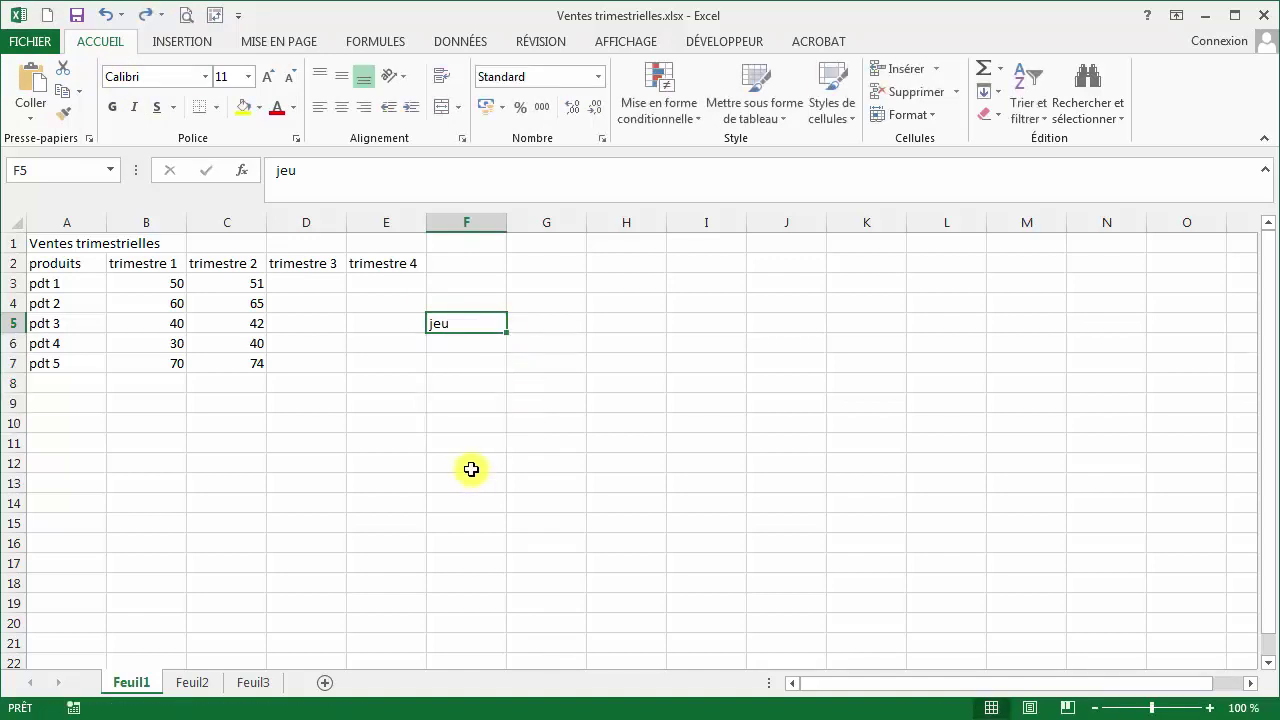
Enter février in F5 and extend it as a month series down to janvier in F16.
{"action": "type", "text": "février"}
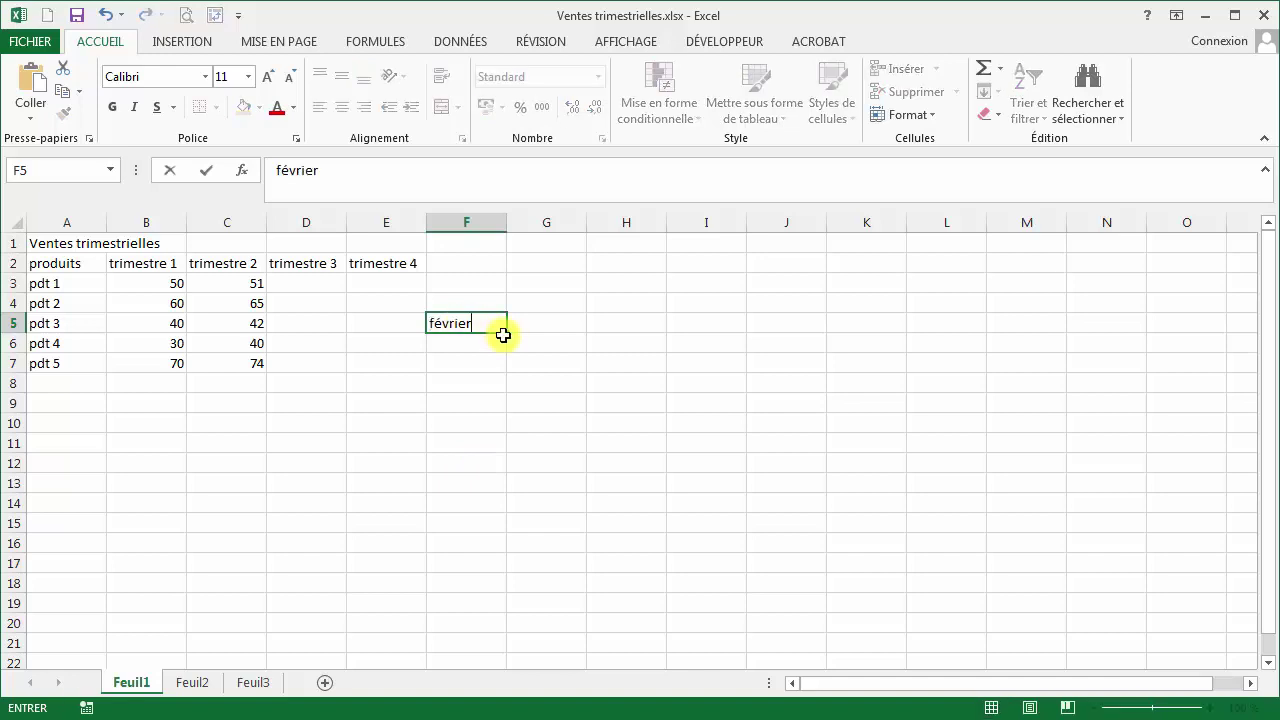
{"action": "left_click_drag", "start_coordinate": [508, 331], "coordinate": [510, 548]}
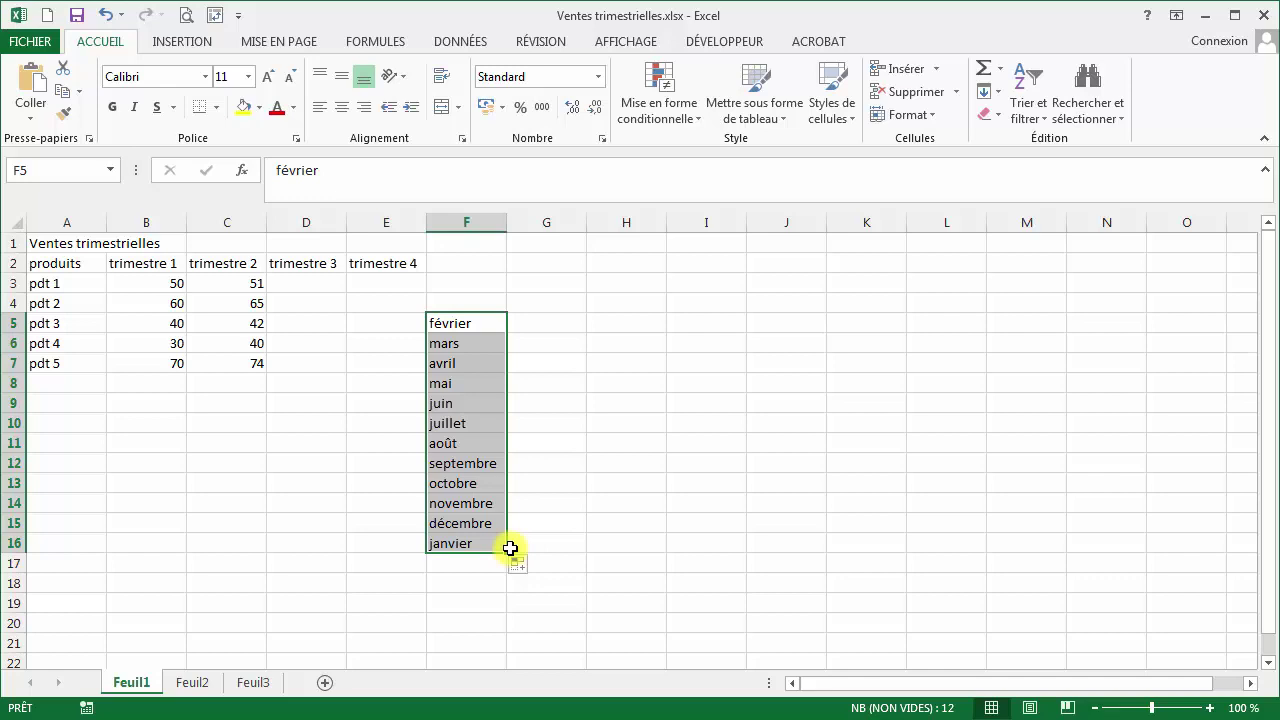
Fill H8:H17 with consecutive daily dates starting at 21/12/2019 and check the available auto fill options.
{"action": "left_click", "coordinate": [606, 385]}
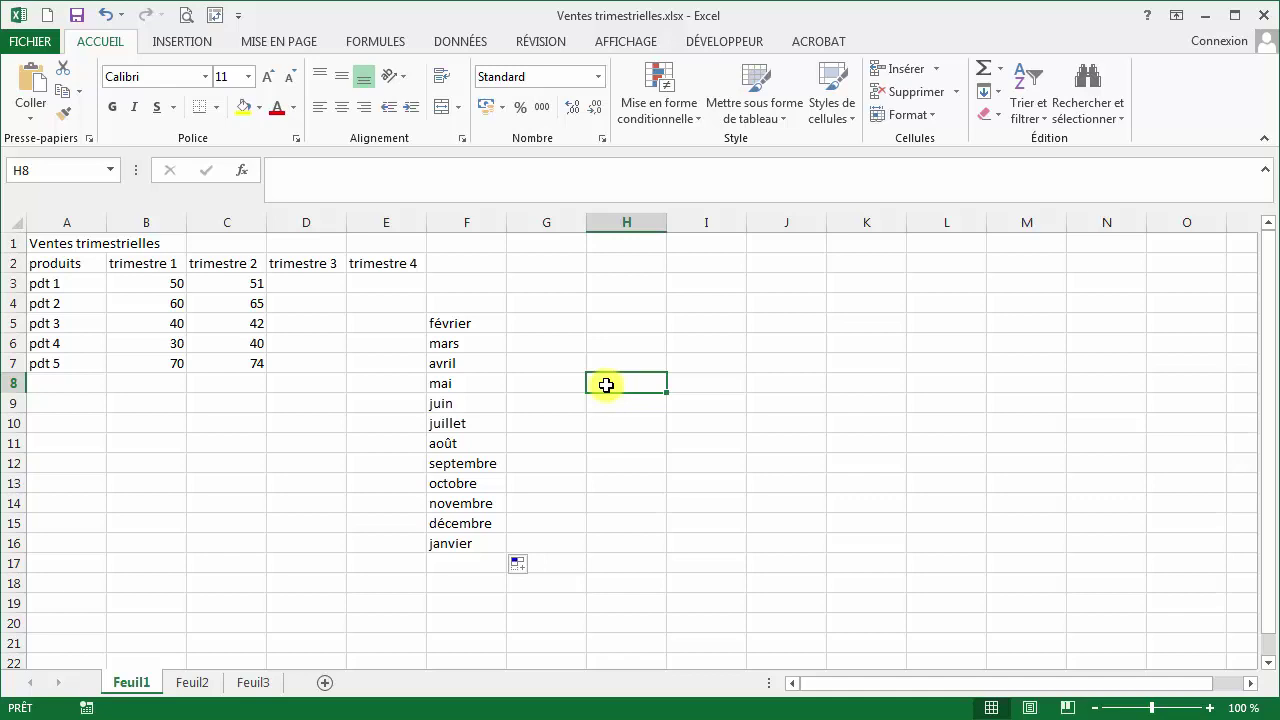
{"action": "type", "text": "21/12/2019"}
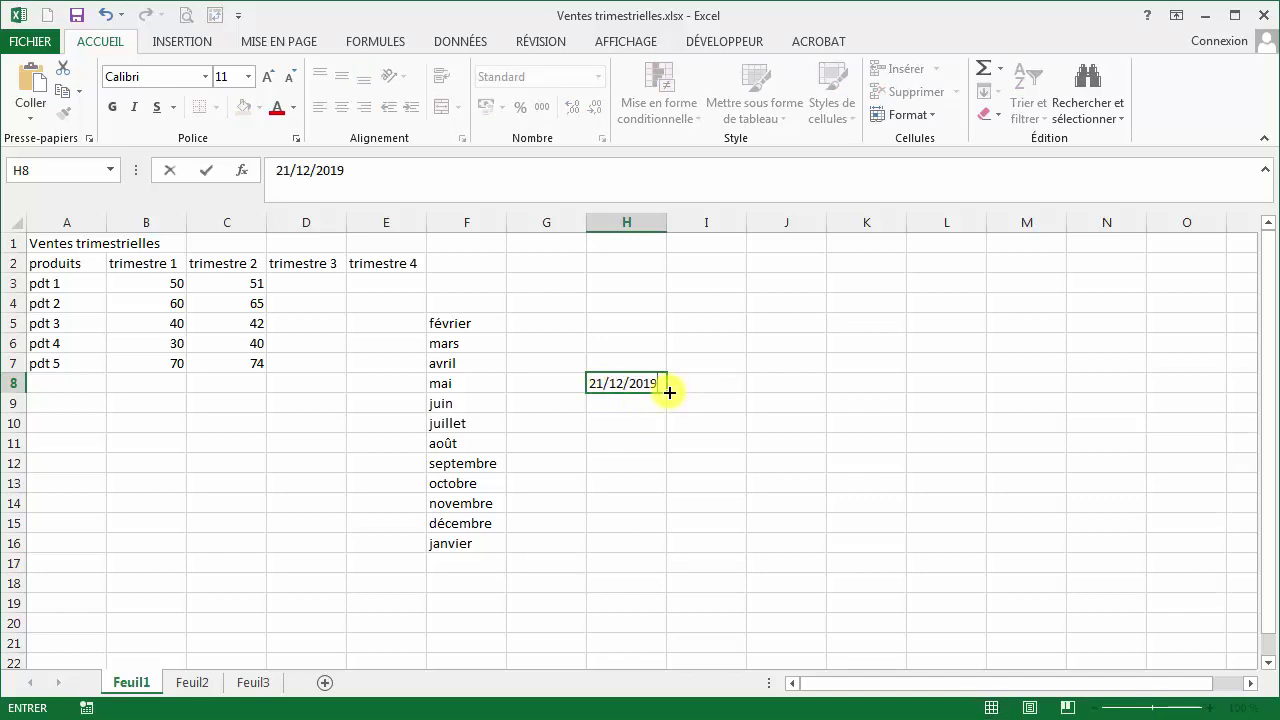
{"action": "left_click_drag", "start_coordinate": [666, 391], "coordinate": [654, 563]}
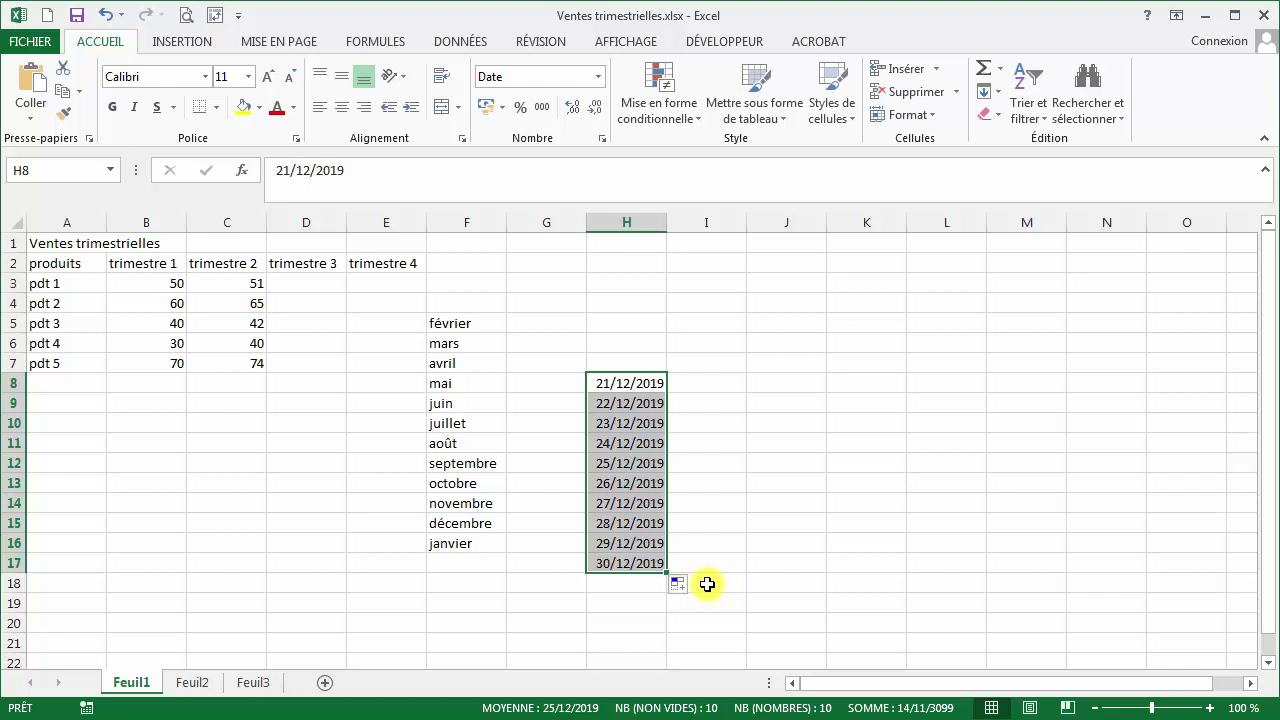
{"action": "left_click", "coordinate": [678, 584]}
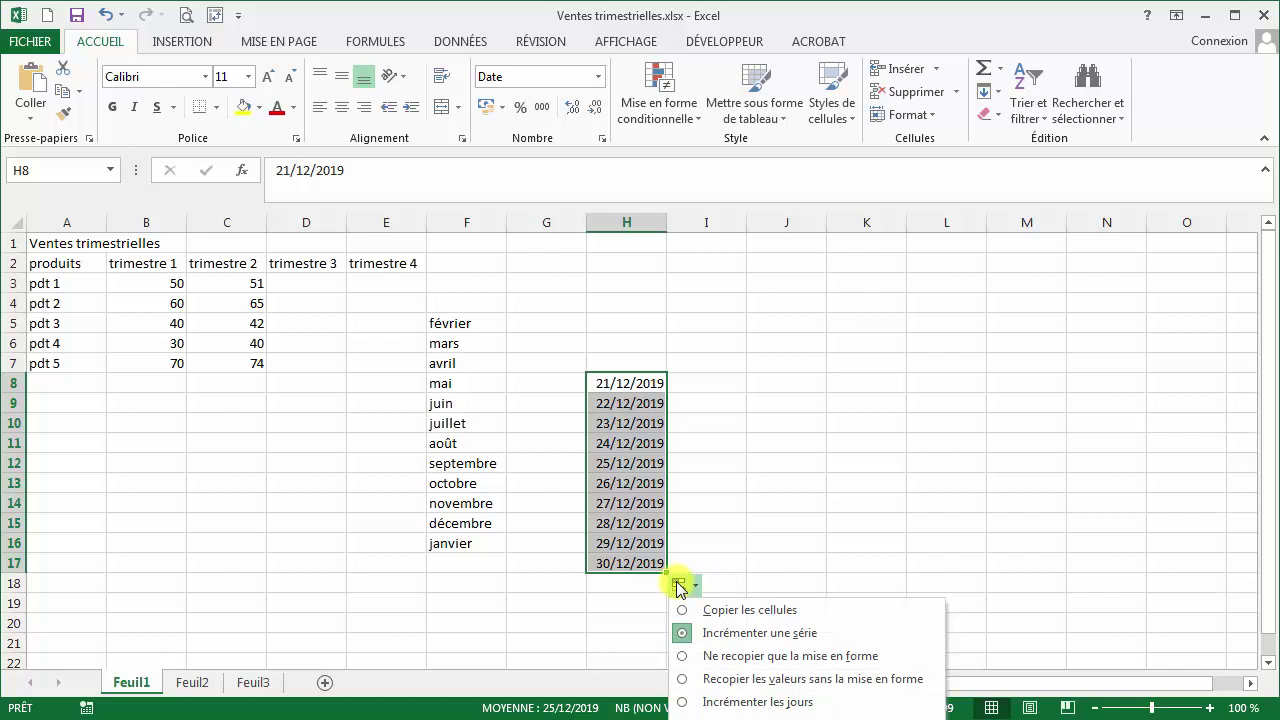
{"action": "left_click", "coordinate": [691, 445]}
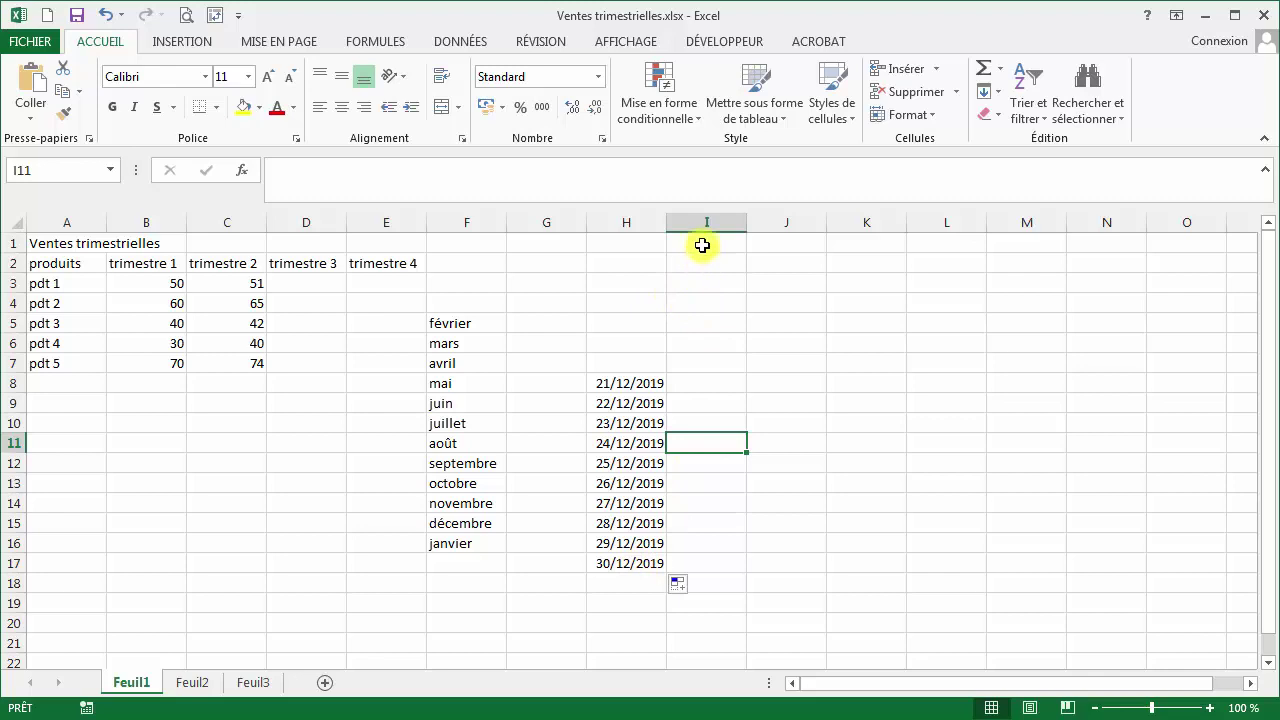
Insert the current date, 21/12/2019, in I1 and extend it as a daily series down to I10.
{"action": "left_click", "coordinate": [702, 245]}
{"action": "key", "text": "ctrl+semicolon"}
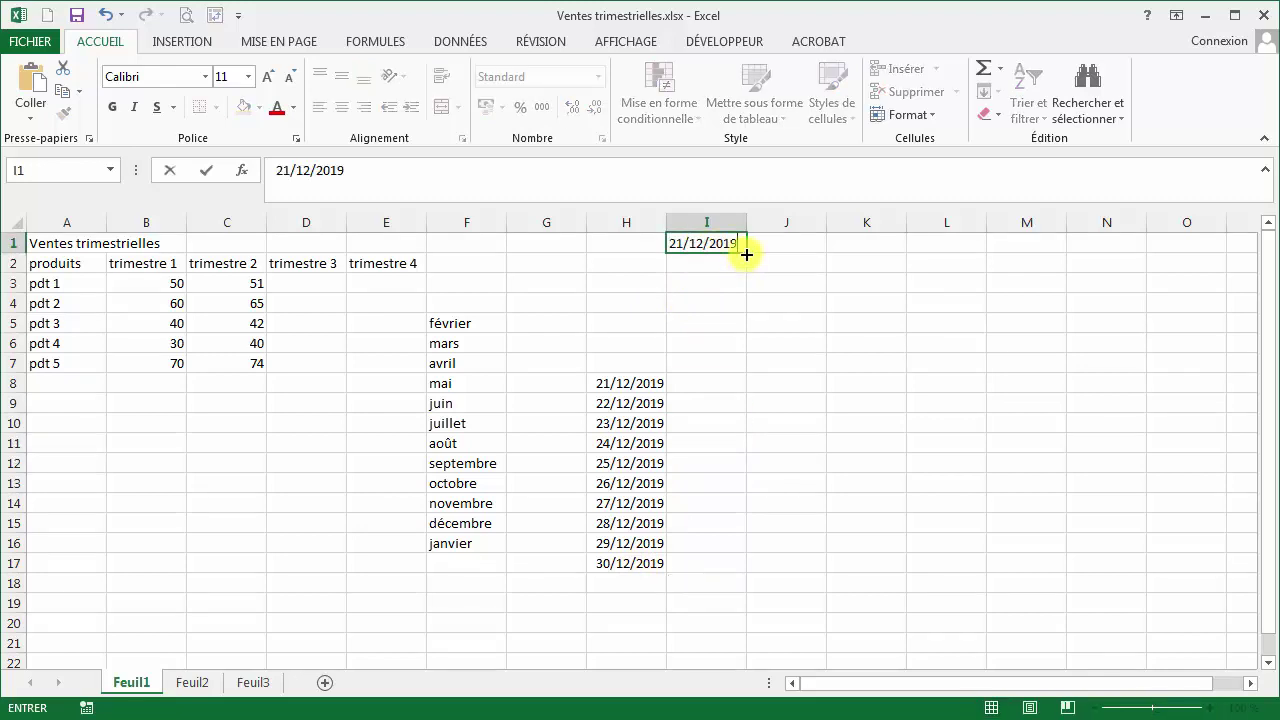
{"action": "left_click_drag", "start_coordinate": [746, 253], "coordinate": [721, 430]}
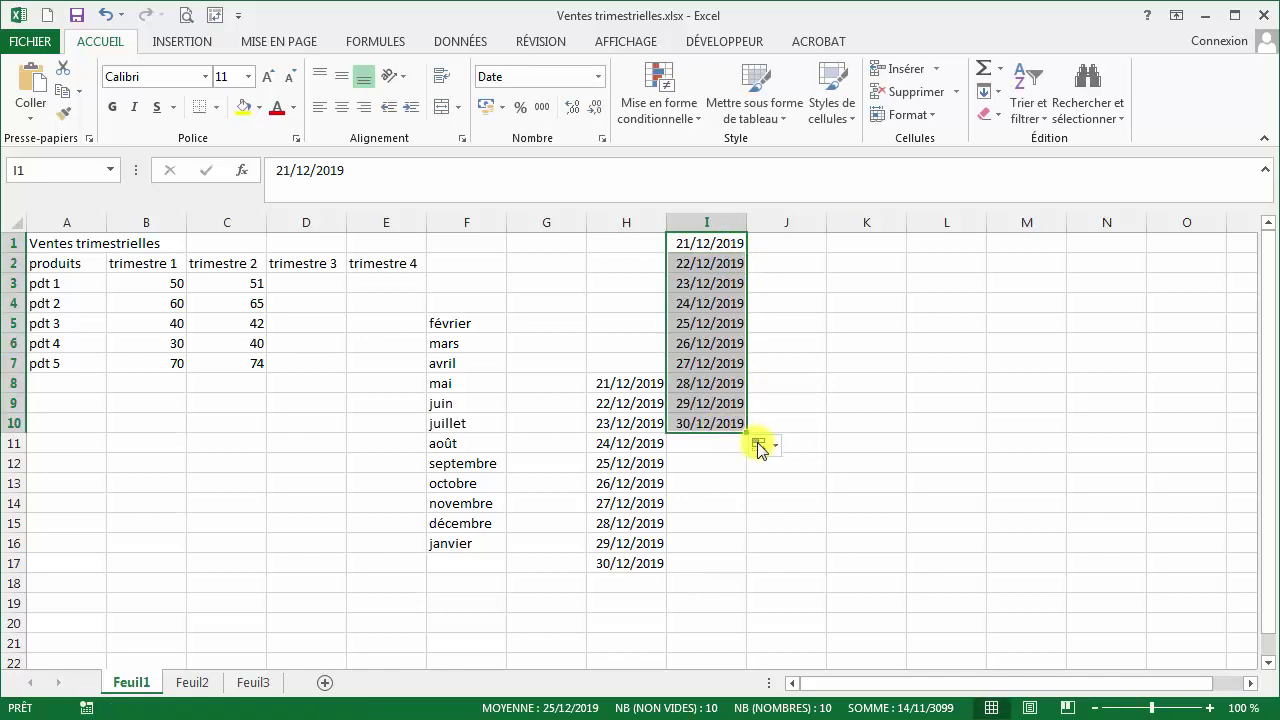
Change the date fill in I1:I10 to weekdays only, then switch it to plain copies of the first date.
{"action": "left_click", "coordinate": [758, 446]}
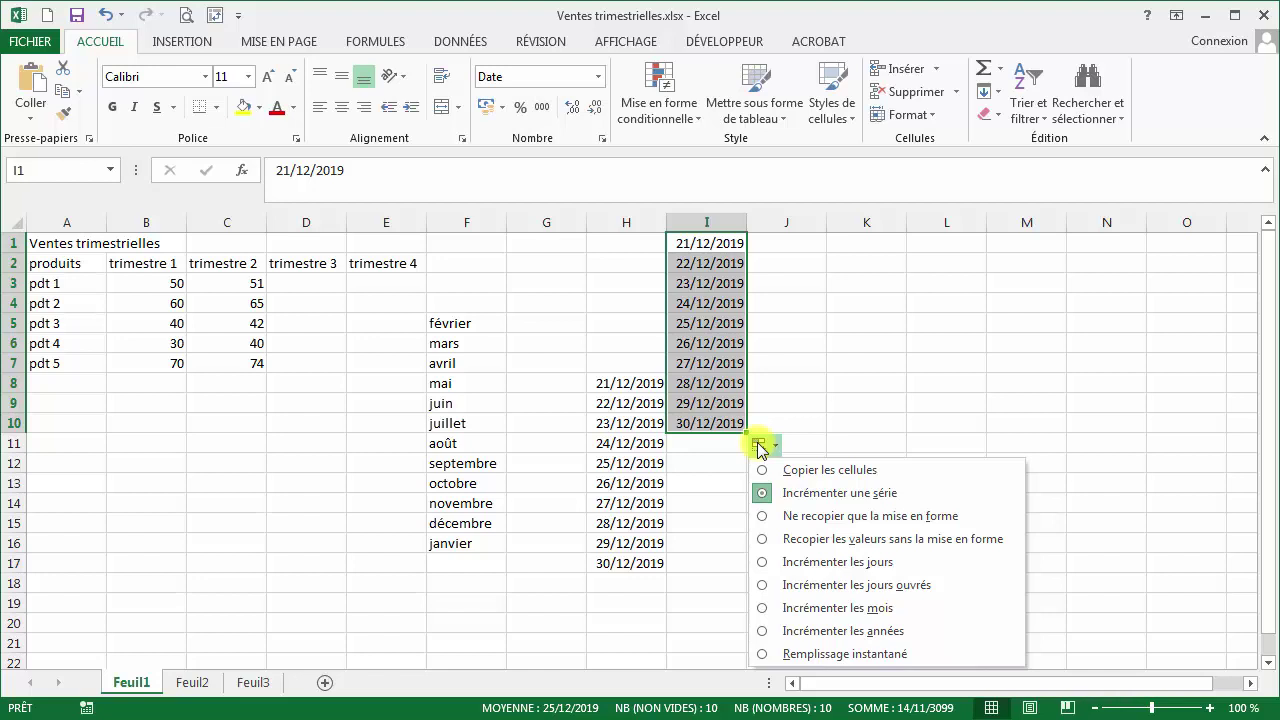
{"action": "left_click", "coordinate": [818, 594]}
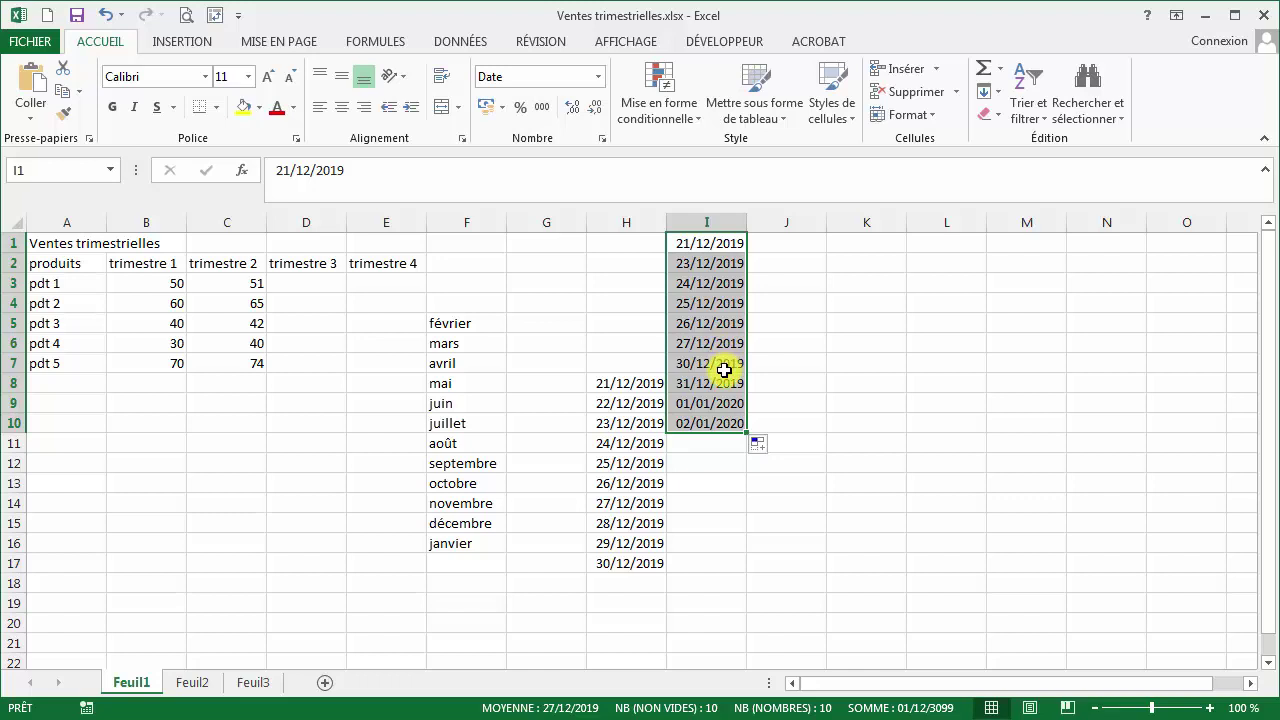
{"action": "left_click", "coordinate": [758, 444]}
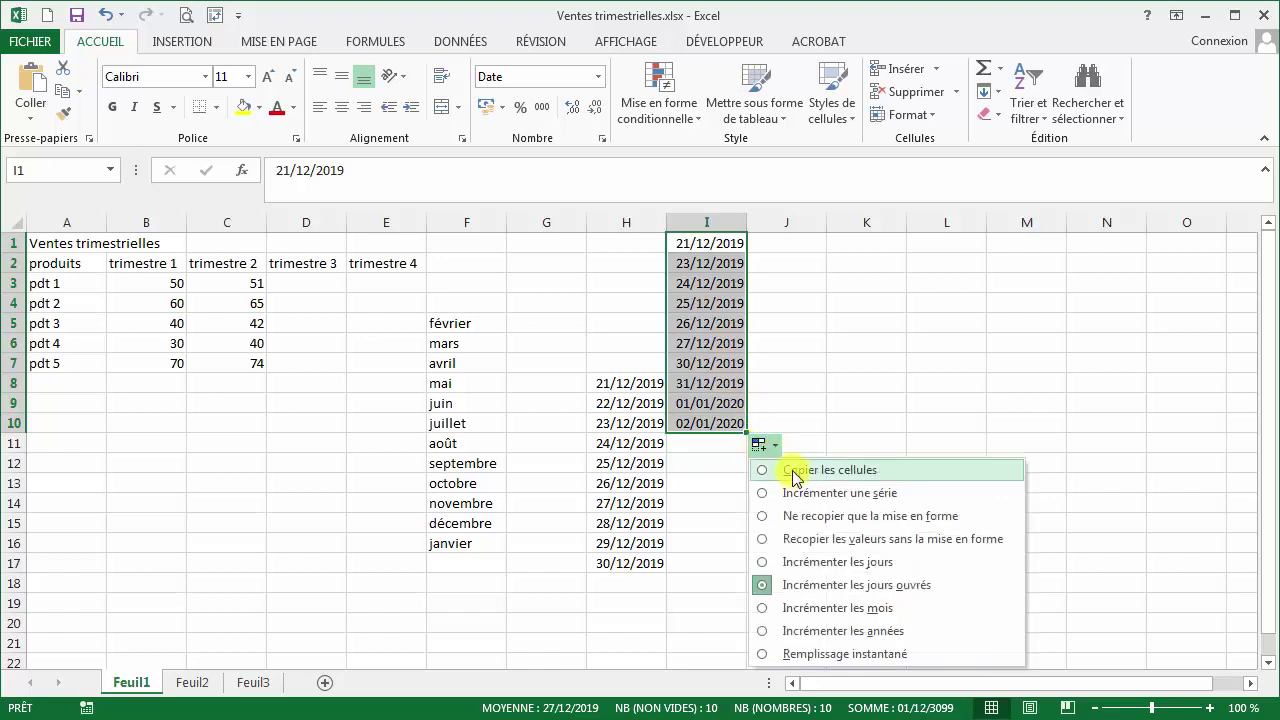
{"action": "left_click", "coordinate": [795, 476]}
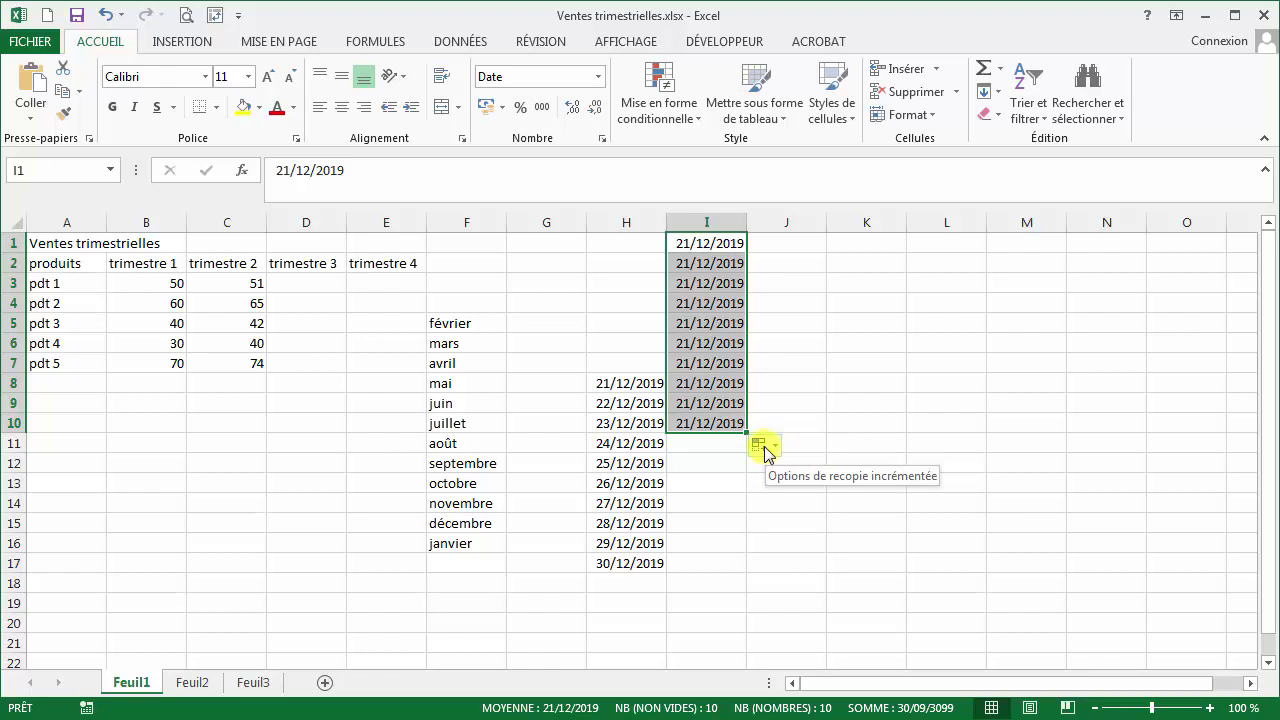
Enter 5 in G3, extend it down to G13, and turn the fill into an incremented number series.
{"action": "left_click", "coordinate": [553, 285]}
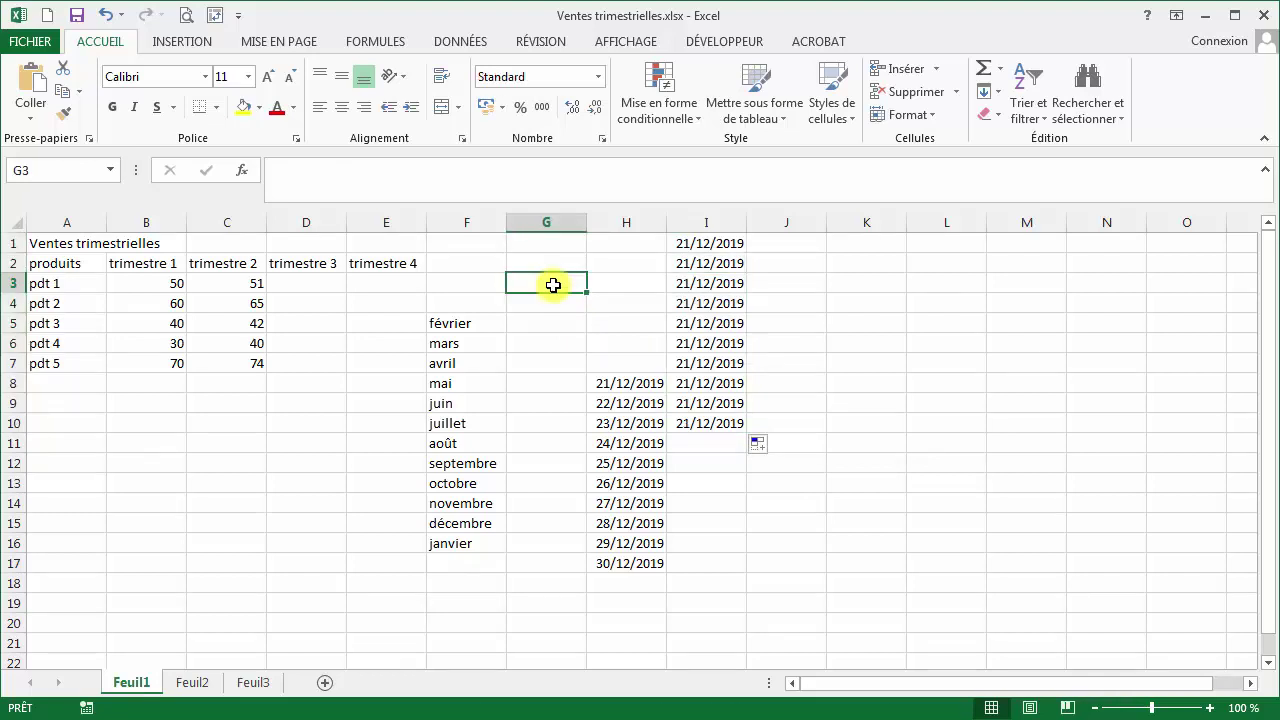
{"action": "type", "text": "5"}
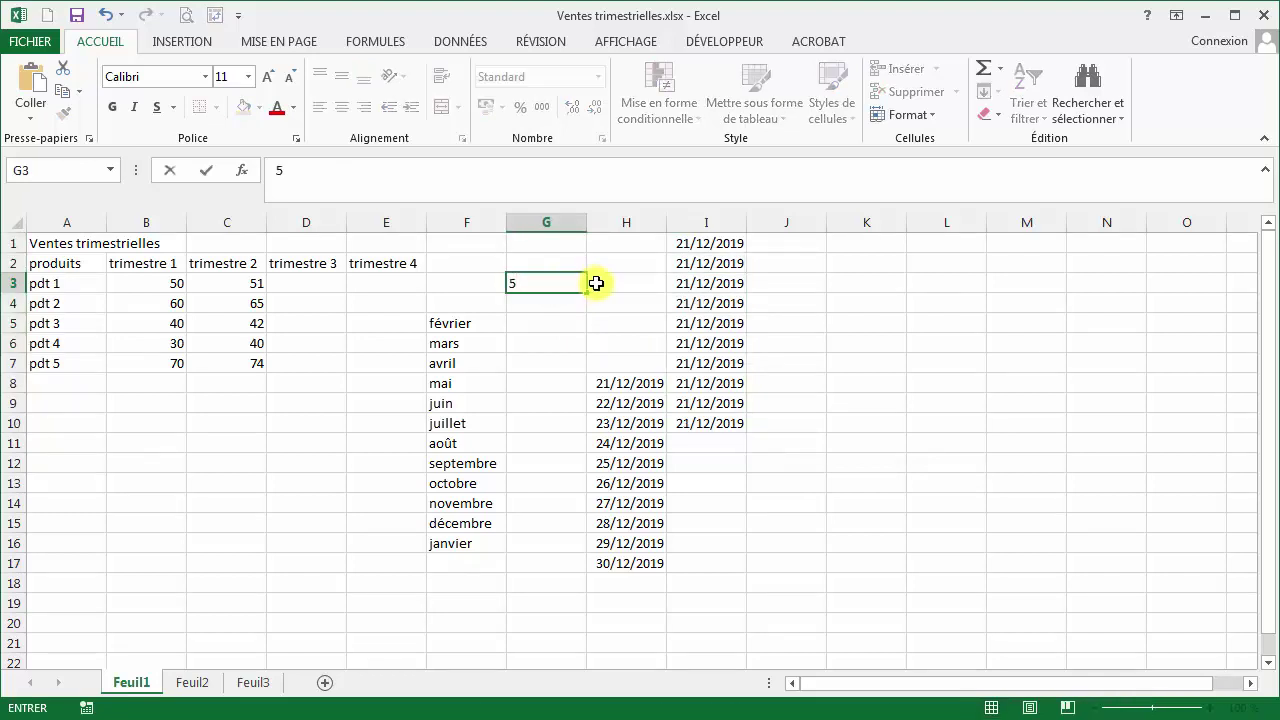
{"action": "left_click_drag", "start_coordinate": [586, 291], "coordinate": [559, 500]}
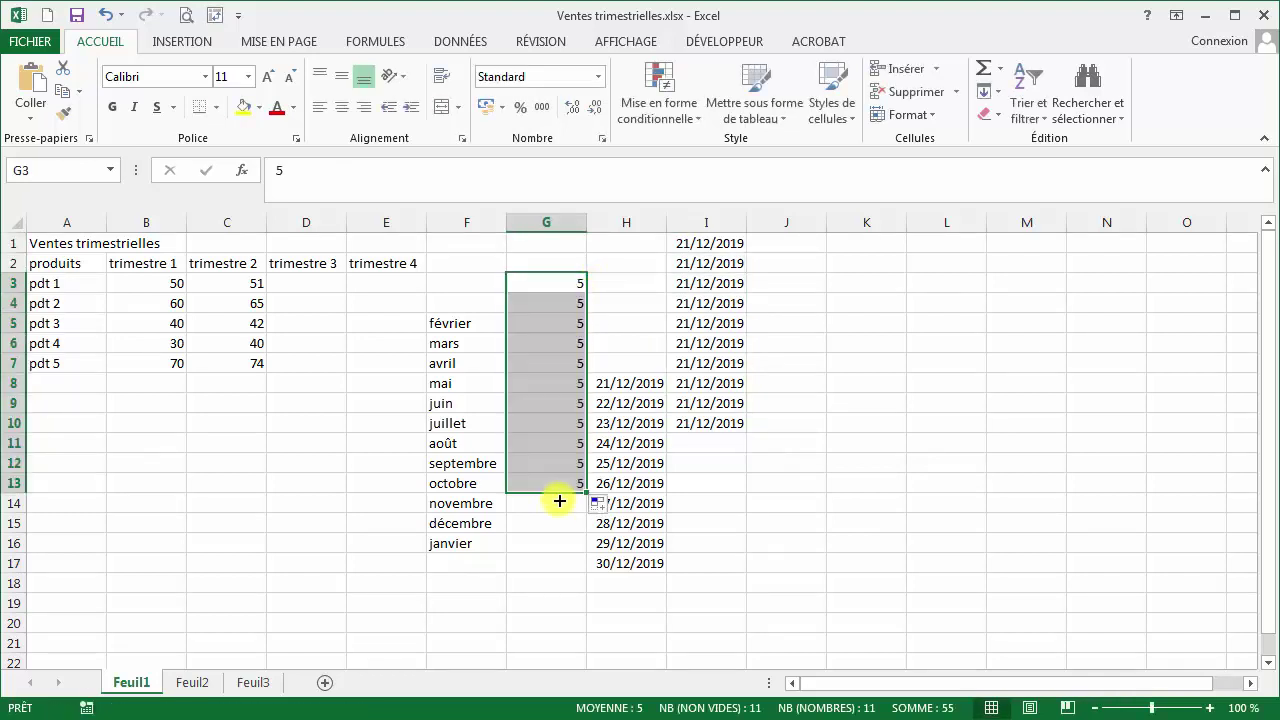
{"action": "left_click", "coordinate": [603, 507]}
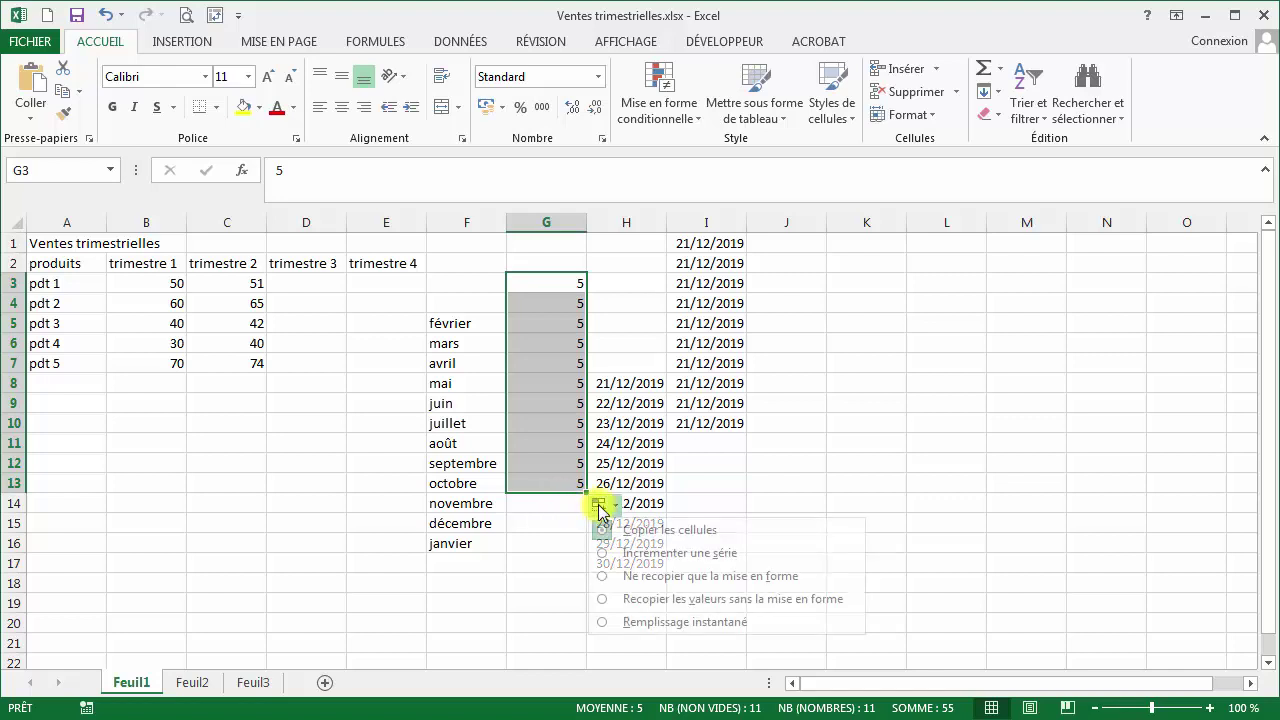
{"action": "left_click", "coordinate": [657, 556]}
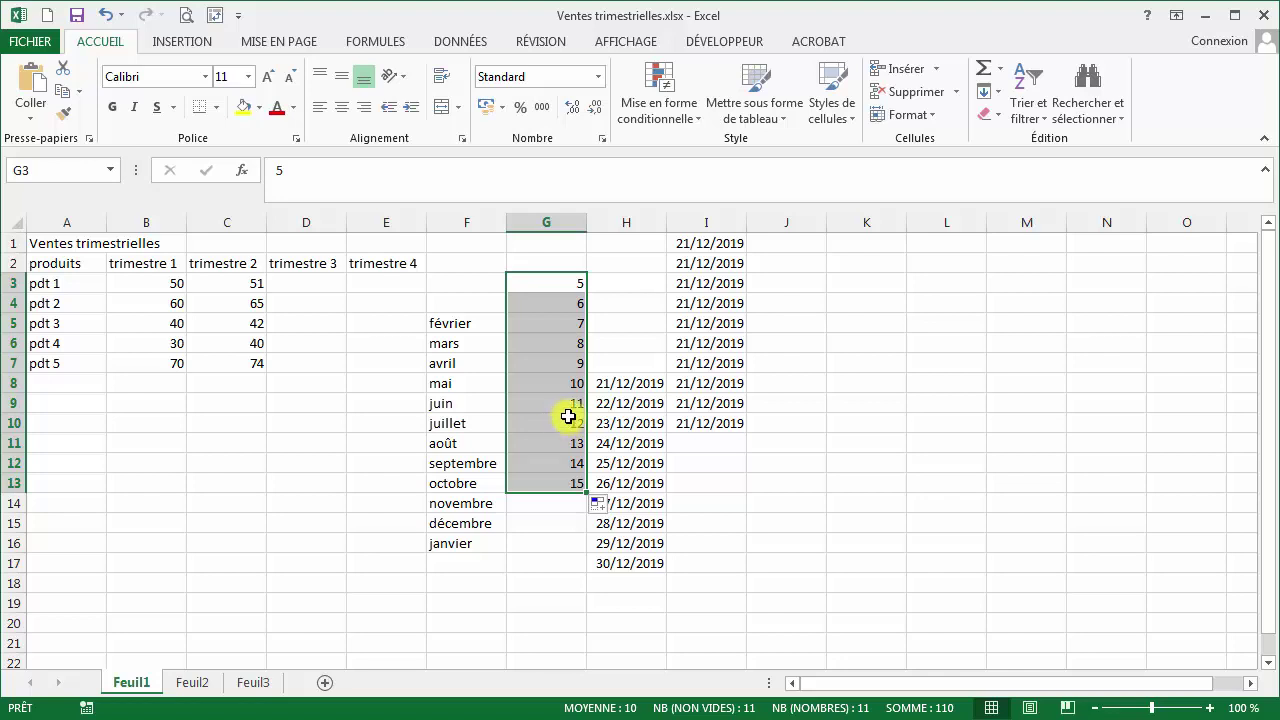
Clear all the practice series from the range F1:J17 and deselect it.
{"action": "left_click_drag", "start_coordinate": [461, 242], "coordinate": [766, 563]}
{"action": "key", "text": "Delete"}
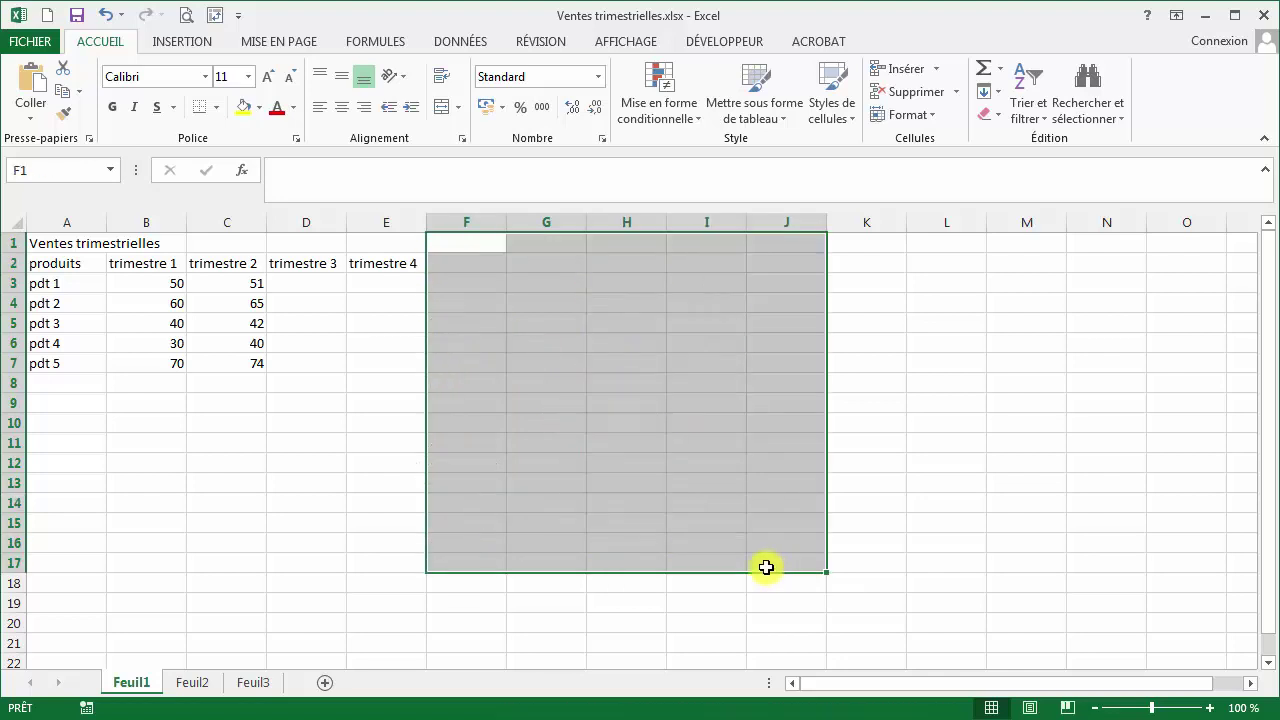
{"action": "left_click", "coordinate": [739, 552]}
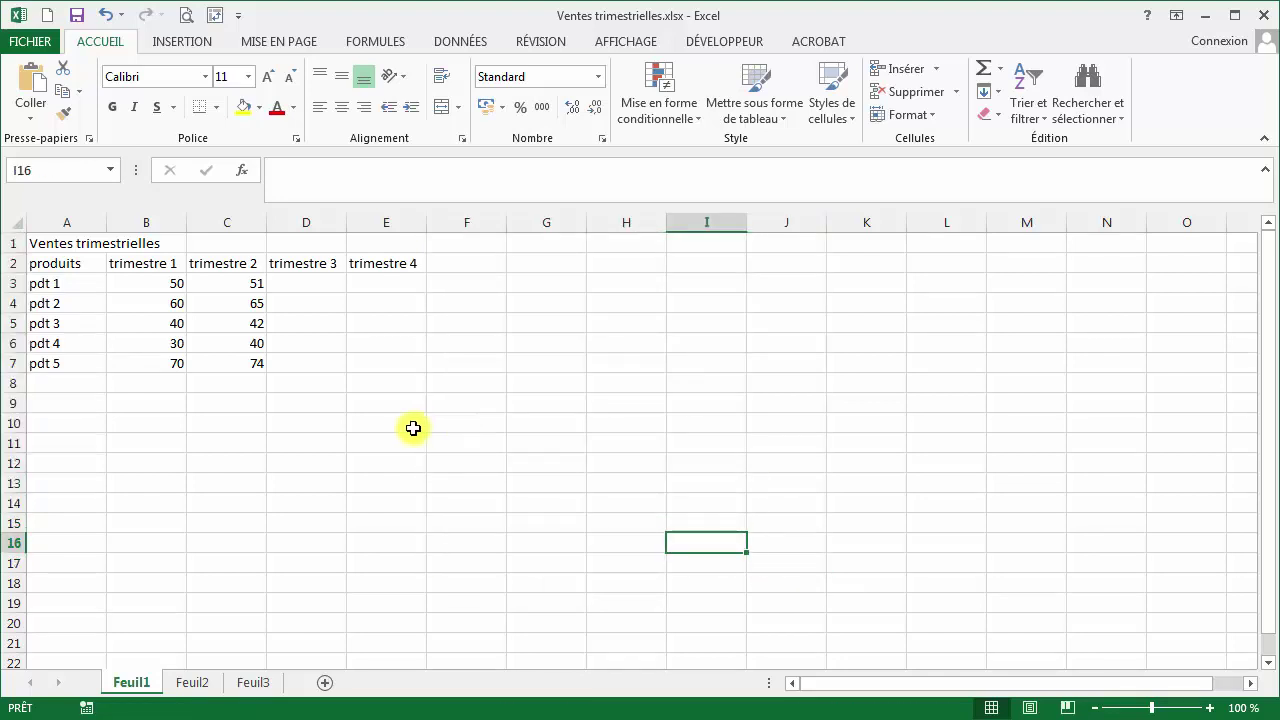
Extend the trimestre 1 and trimestre 2 sales in B3:C7 as a series across trimestre 3 and trimestre 4, through E7.
{"action": "left_click", "coordinate": [141, 282]}
{"action": "left_click_drag", "start_coordinate": [141, 282], "coordinate": [209, 369]}
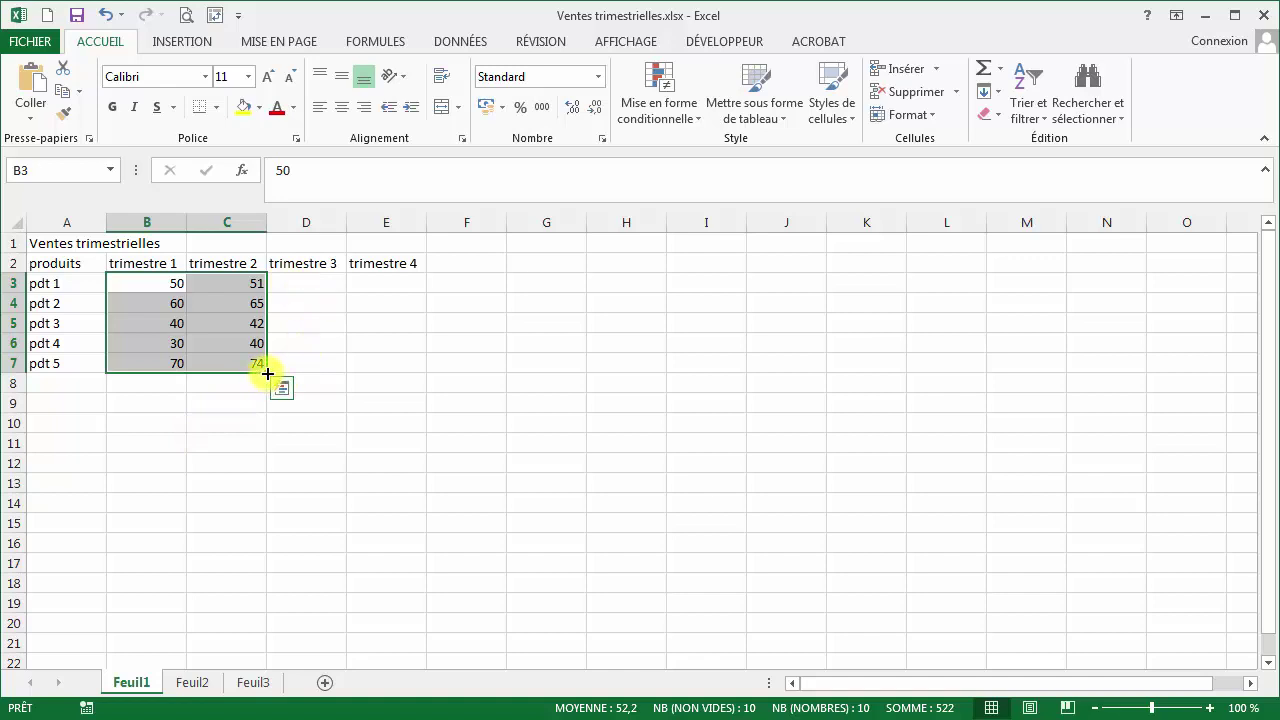
{"action": "left_click_drag", "start_coordinate": [267, 373], "coordinate": [417, 381]}
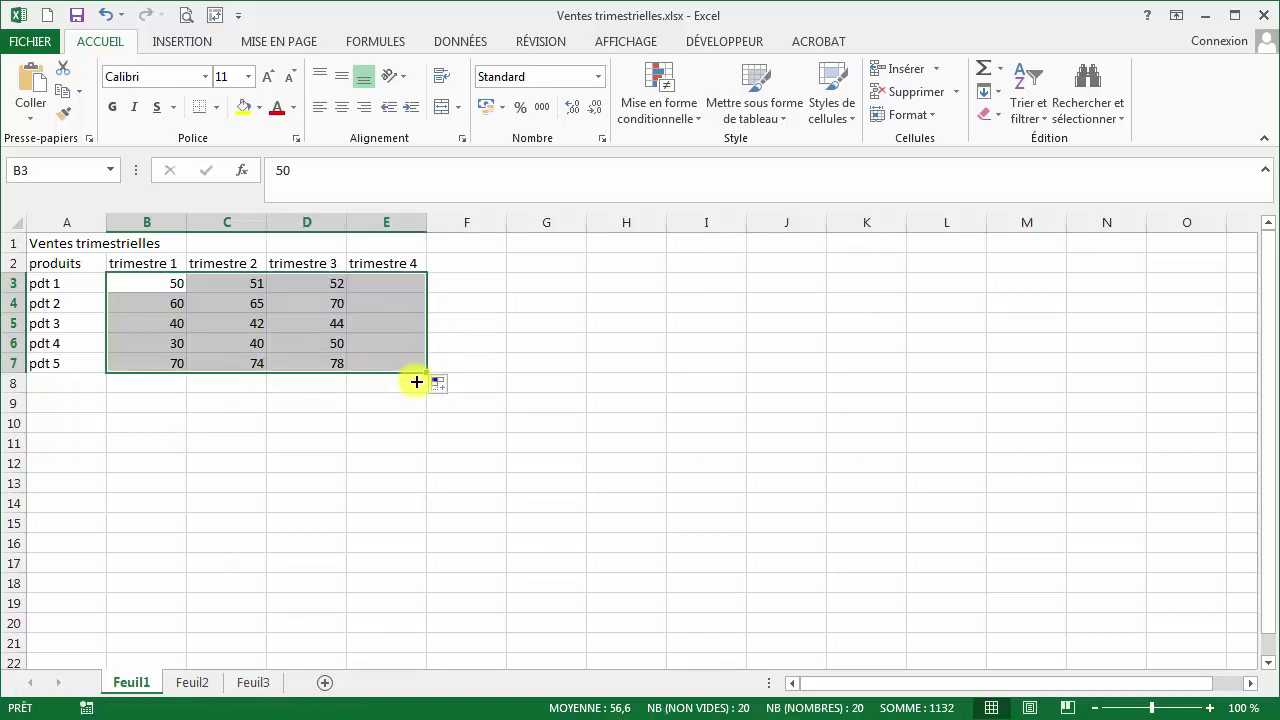